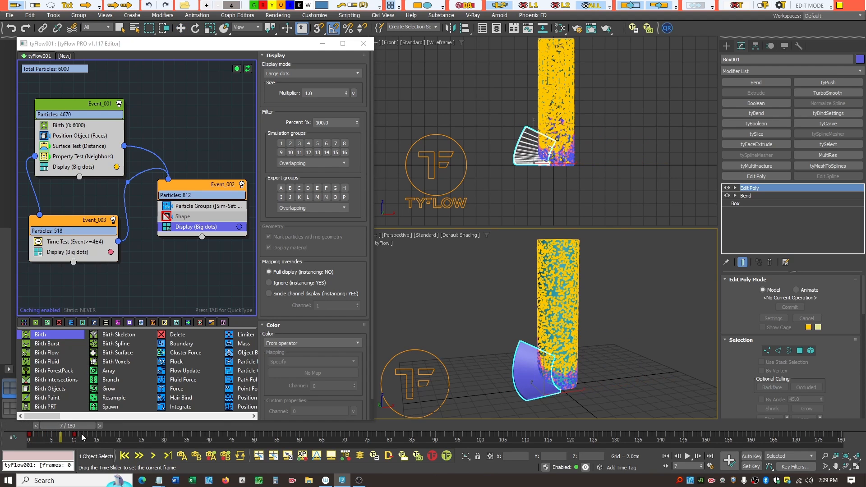
# - Scrub the particle growth simulation through to frame 180
pyautogui.press('w')
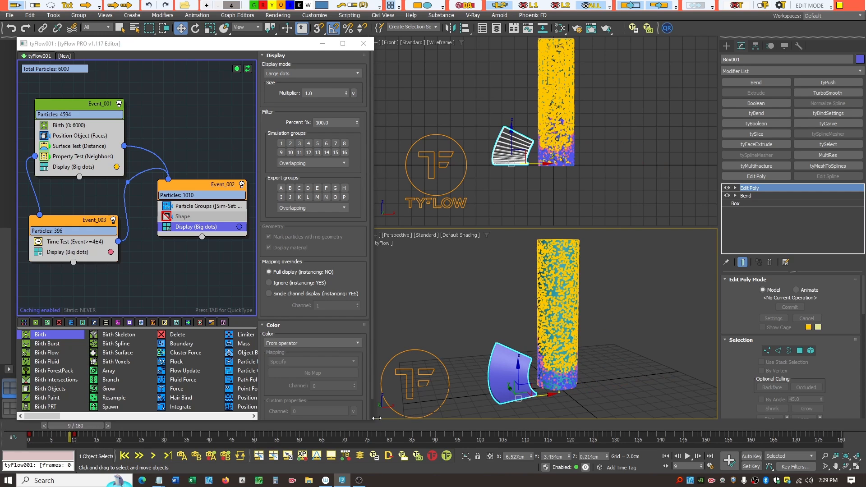
pyautogui.moveTo(85, 426); pyautogui.dragTo(848, 484)
pyautogui.press('w')
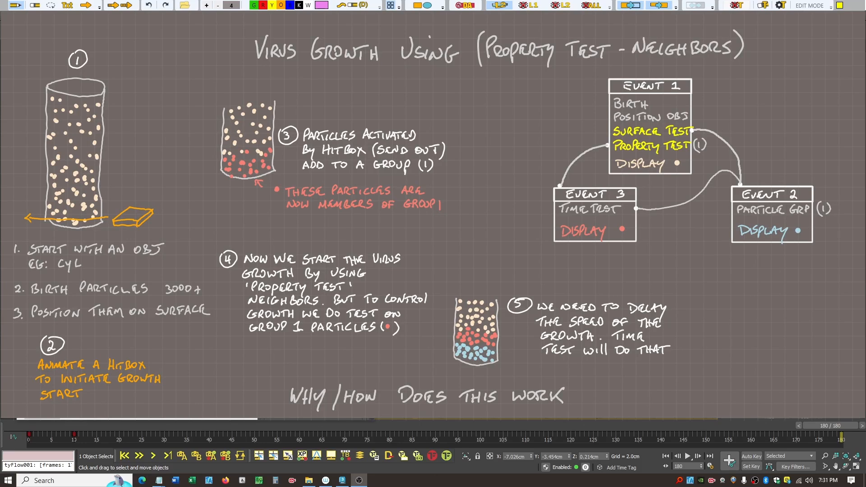
# - Annotate the Event 1 sketch with XXX beside Birth, arrows at Birth, Position Obj and Surface Test, and an arrow towards Event 2
pyautogui.moveTo(717, 102)
pyautogui.mouseDown()
pyautogui.moveTo(656, 105)
pyautogui.moveTo(663, 105)
pyautogui.mouseUp()
pyautogui.moveTo(674, 99)
pyautogui.mouseDown()
pyautogui.moveTo(666, 105)
pyautogui.moveTo(675, 106)
pyautogui.mouseUp()
pyautogui.moveTo(675, 99); pyautogui.dragTo(681, 106)
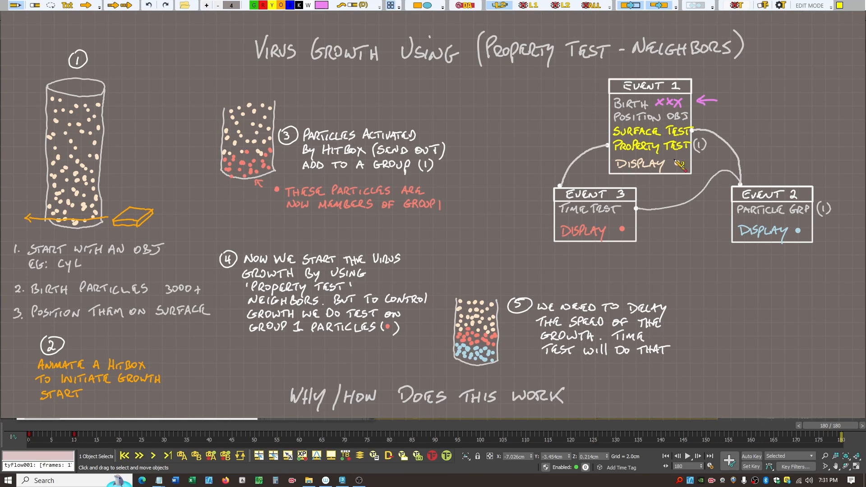
pyautogui.moveTo(718, 115)
pyautogui.mouseDown()
pyautogui.moveTo(698, 115)
pyautogui.moveTo(705, 120)
pyautogui.mouseUp()
pyautogui.moveTo(740, 122)
pyautogui.mouseDown()
pyautogui.moveTo(720, 131)
pyautogui.moveTo(727, 133)
pyautogui.mouseUp()
pyautogui.moveTo(744, 144)
pyautogui.mouseDown()
pyautogui.moveTo(755, 178)
pyautogui.moveTo(760, 170)
pyautogui.mouseUp()
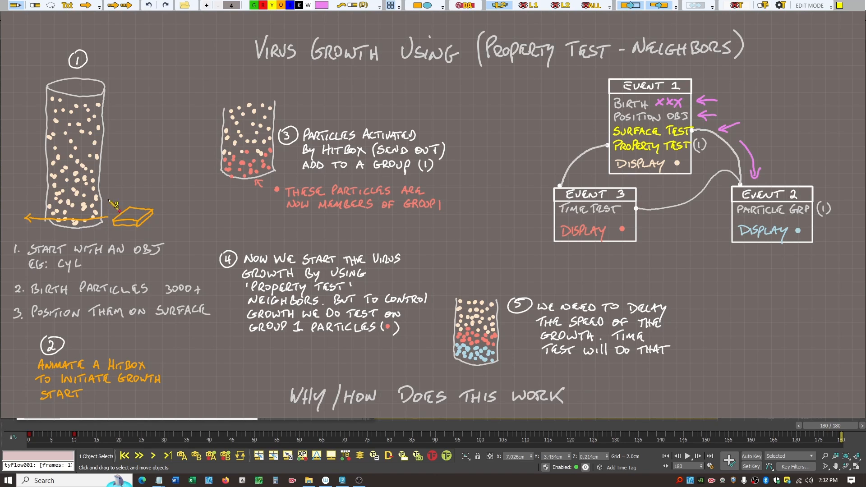
# - Draw four strokes at rising heights across the dotted cylinder sketch to mark successive growth levels
pyautogui.moveTo(56, 202); pyautogui.dragTo(108, 195)
pyautogui.moveTo(51, 184); pyautogui.dragTo(109, 178)
pyautogui.moveTo(48, 159); pyautogui.dragTo(108, 156)
pyautogui.moveTo(47, 136); pyautogui.dragTo(114, 131)
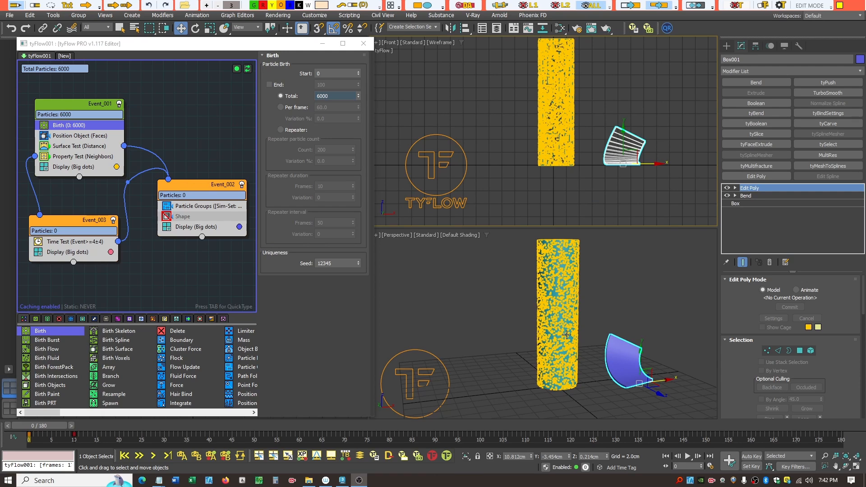
# - Examine the Birth and Position Object operator settings in Event_001, collapsing the Position Object settings
pyautogui.click(73, 127)
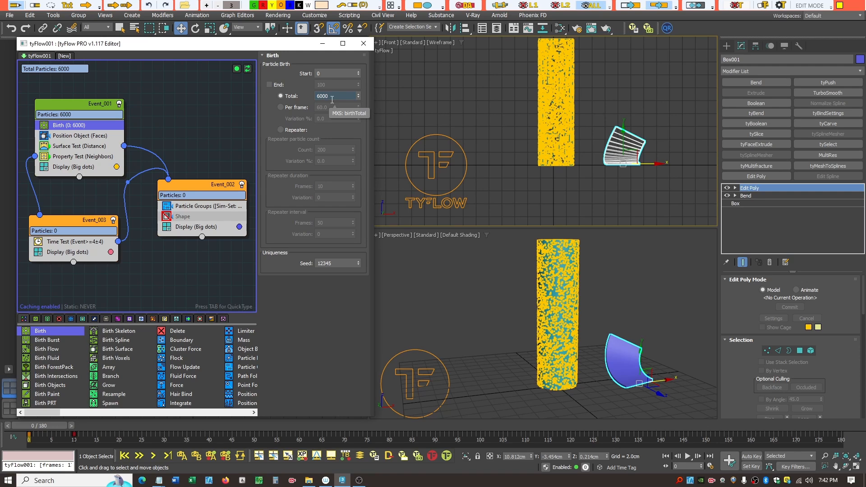
pyautogui.click(88, 135)
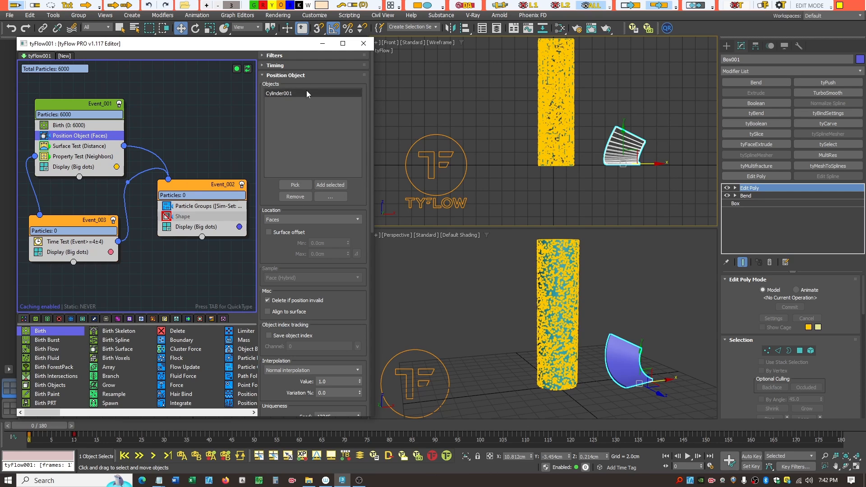
pyautogui.click(268, 76)
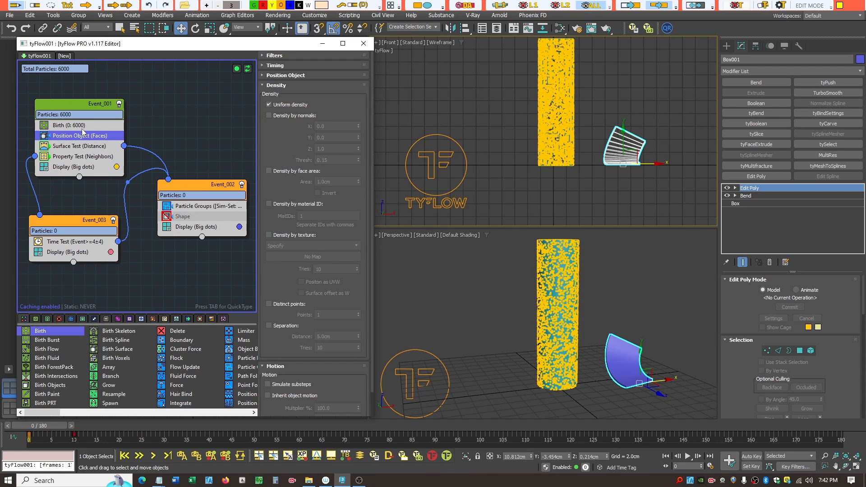
# - Examine the Surface Test object and distance settings and scrub the simulation to frame 13
pyautogui.click(81, 147)
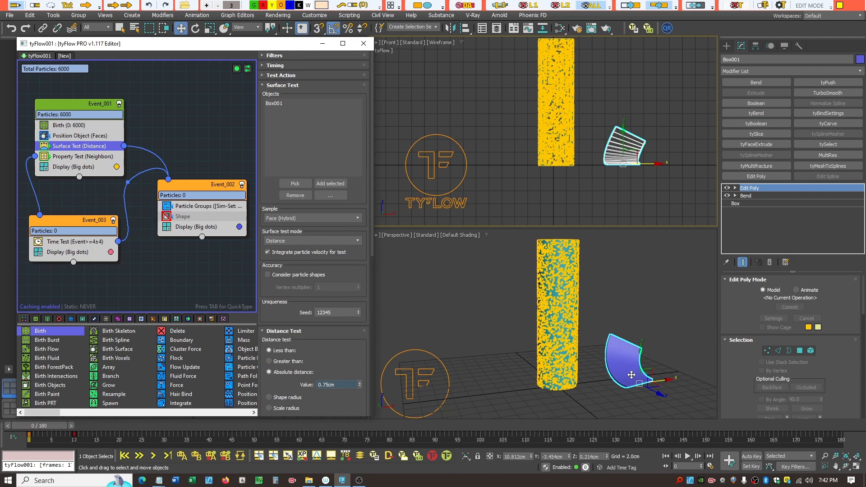
pyautogui.moveTo(50, 427); pyautogui.dragTo(109, 432)
pyautogui.press('w')
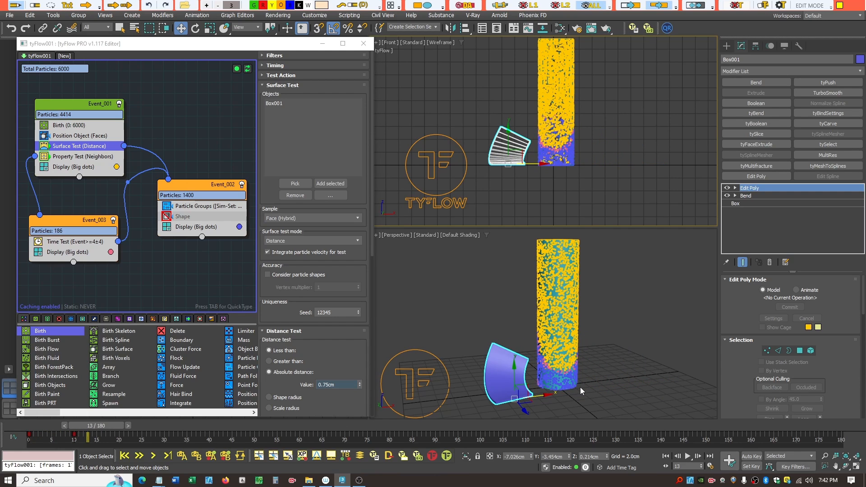
pyautogui.click(270, 85)
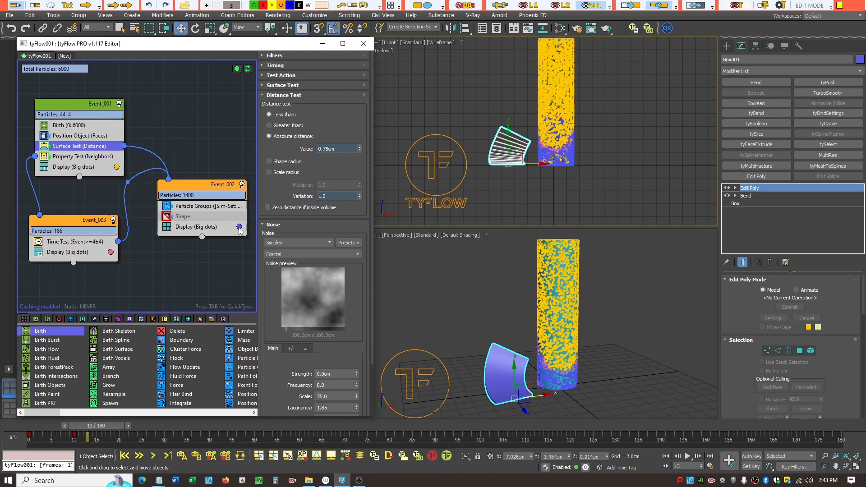
# - Examine the Particle Groups operator in Event_002 and the Property Test's neighbor count, search radius, noise and group settings
pyautogui.click(205, 206)
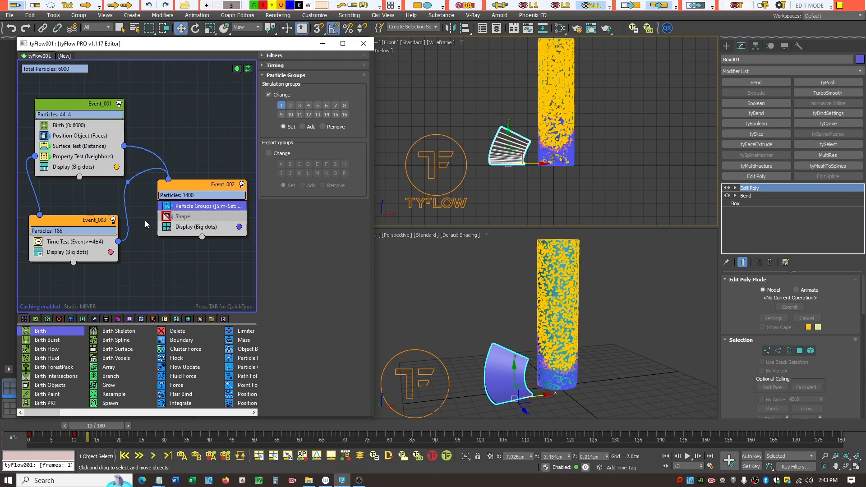
pyautogui.click(79, 162)
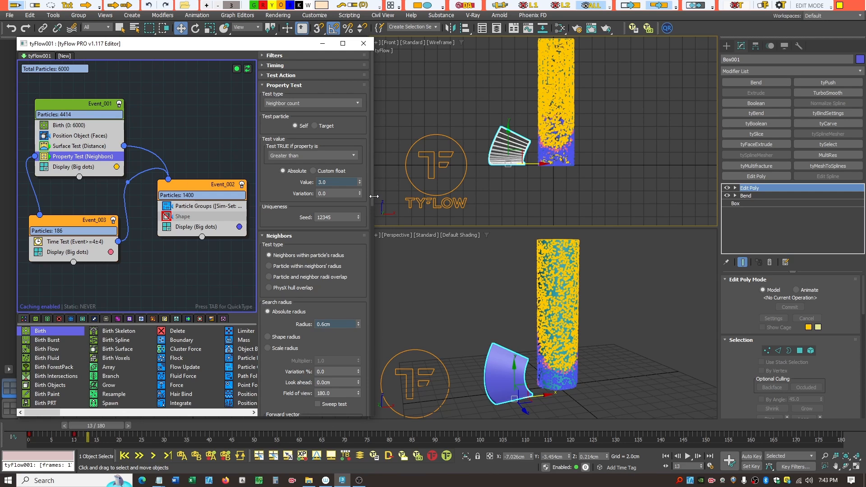
pyautogui.scroll(-1, 372, 196)
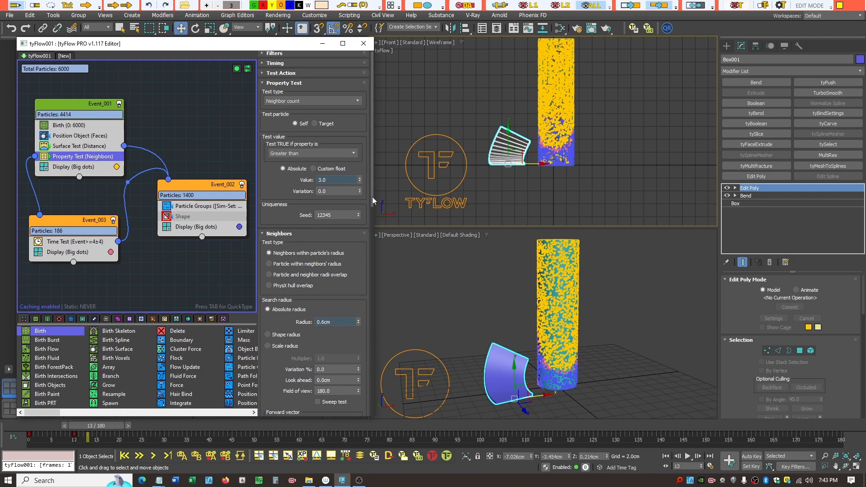
pyautogui.click(269, 81)
pyautogui.moveTo(372, 166); pyautogui.dragTo(367, 353)
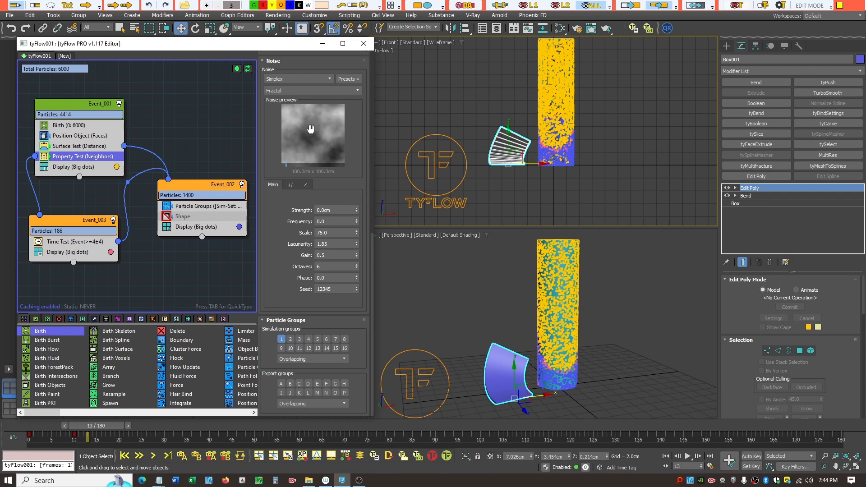
pyautogui.click(262, 60)
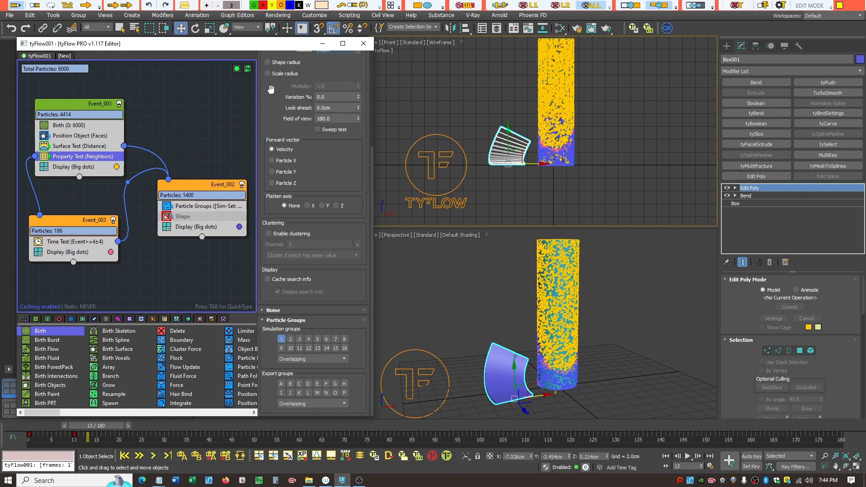
pyautogui.moveTo(372, 207); pyautogui.dragTo(374, 108)
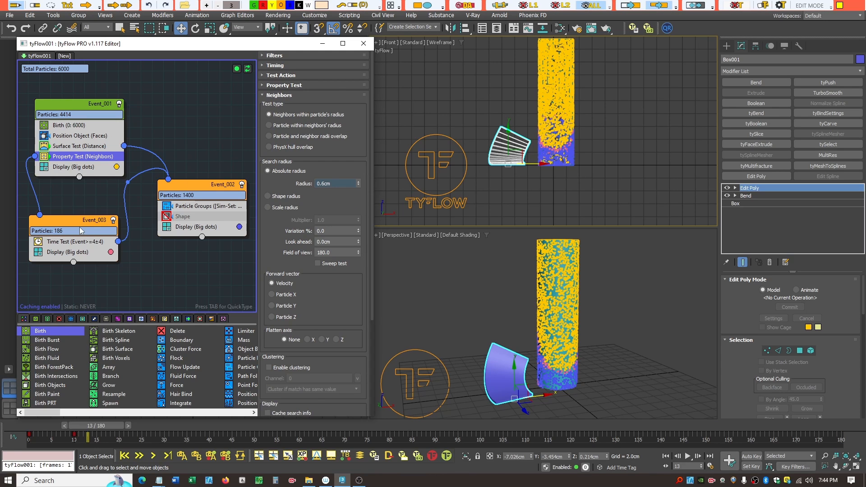
# - Examine the Time Test settings in Event_003 and scrub the simulation on to frame 38
pyautogui.click(74, 243)
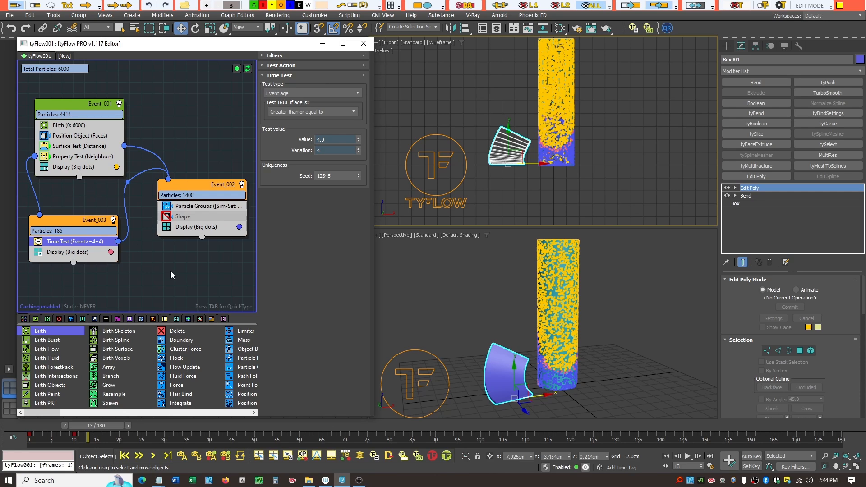
pyautogui.moveTo(96, 429); pyautogui.dragTo(131, 425)
pyautogui.press('w')
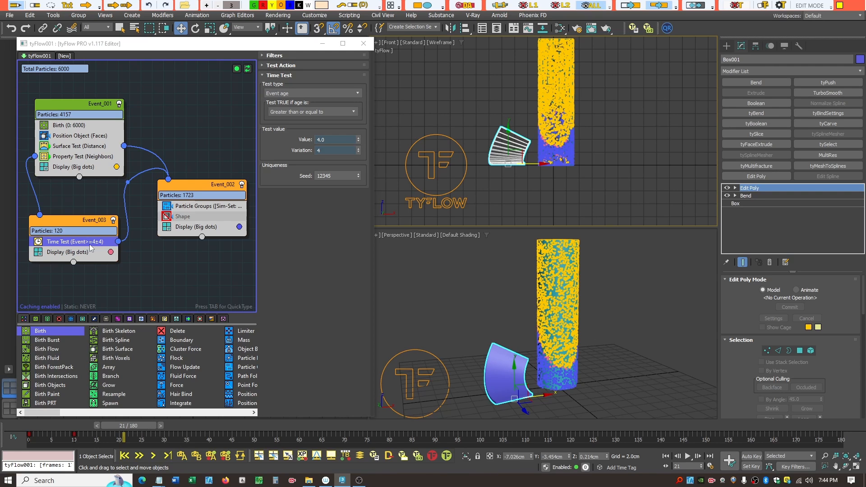
pyautogui.moveTo(145, 427); pyautogui.dragTo(219, 434)
pyautogui.press('w')
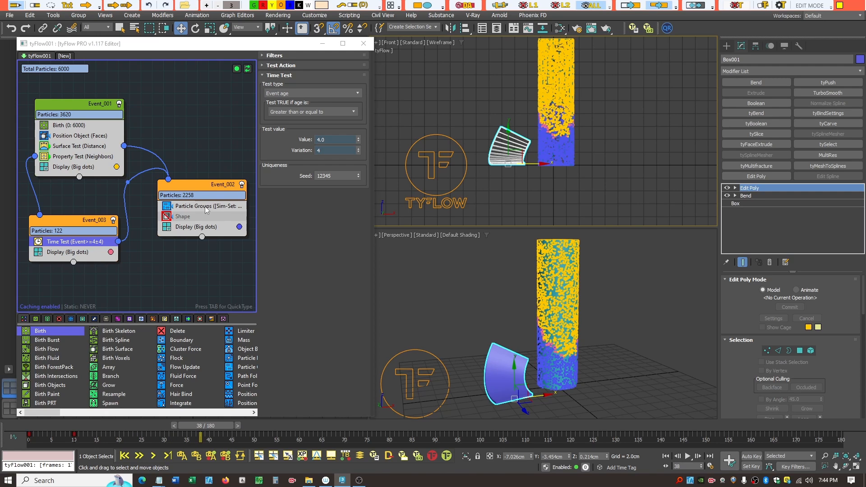
# - Set the Property Test's neighbor search radius to 1 cm and scrub the simulation to frame 22
pyautogui.click(73, 146)
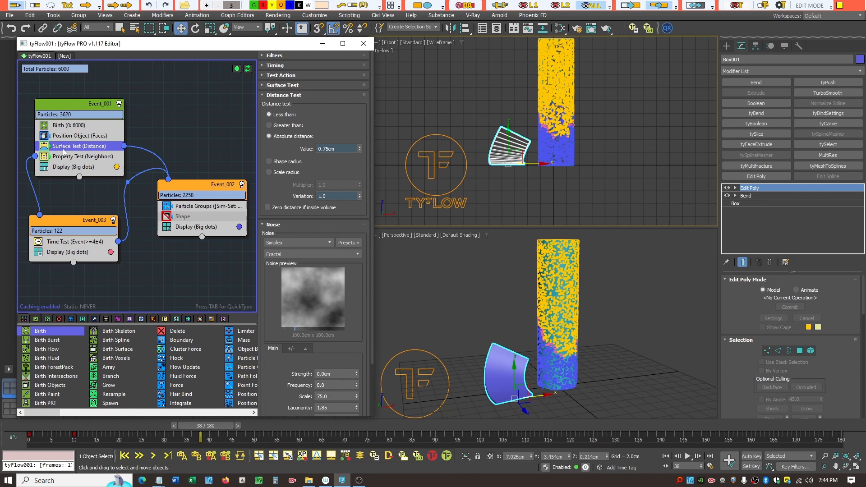
pyautogui.click(66, 158)
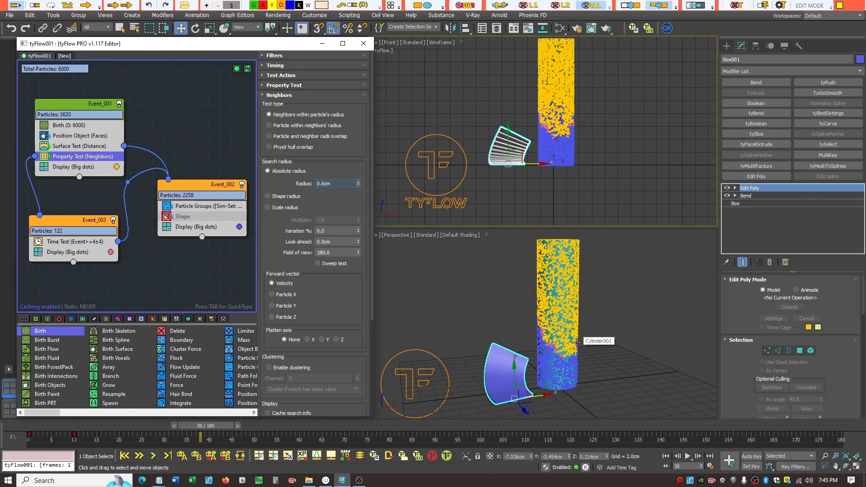
pyautogui.click(334, 183)
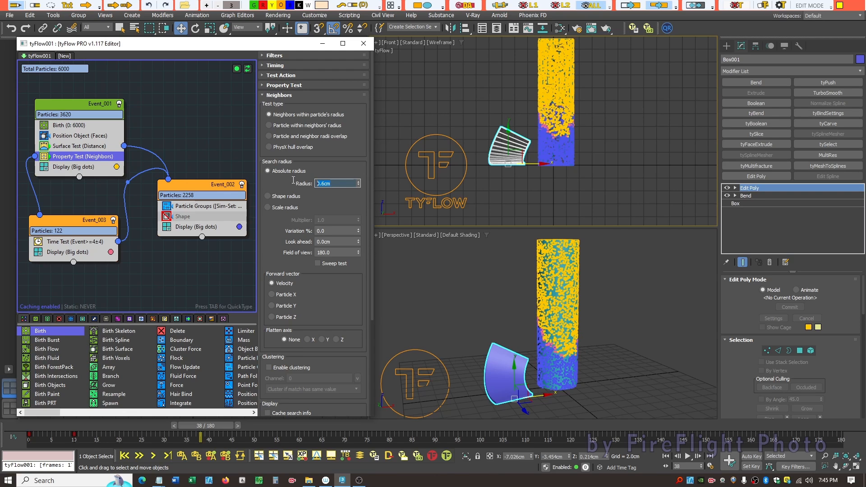
pyautogui.write('1')
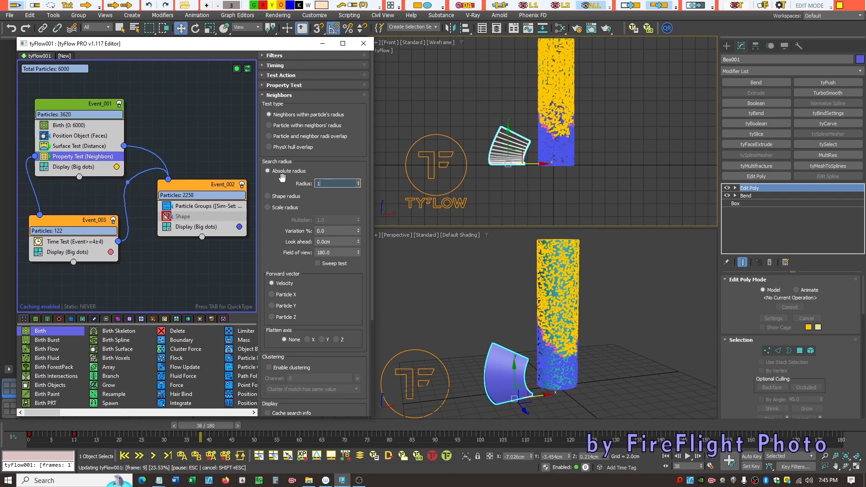
pyautogui.press('Return')
pyautogui.moveTo(223, 423); pyautogui.dragTo(155, 432)
pyautogui.press('w')
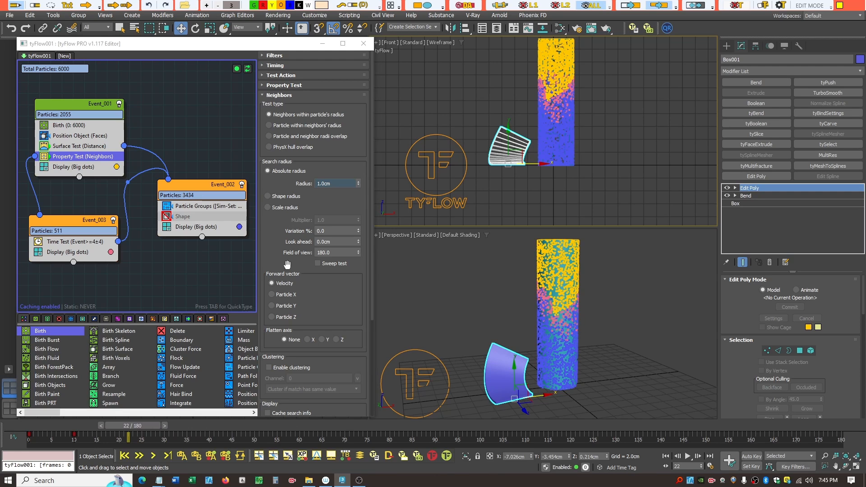
# - Set the Property Test's absolute neighbor search radius back to 0.6 cm
pyautogui.doubleClick(347, 183)
pyautogui.write('0.6')
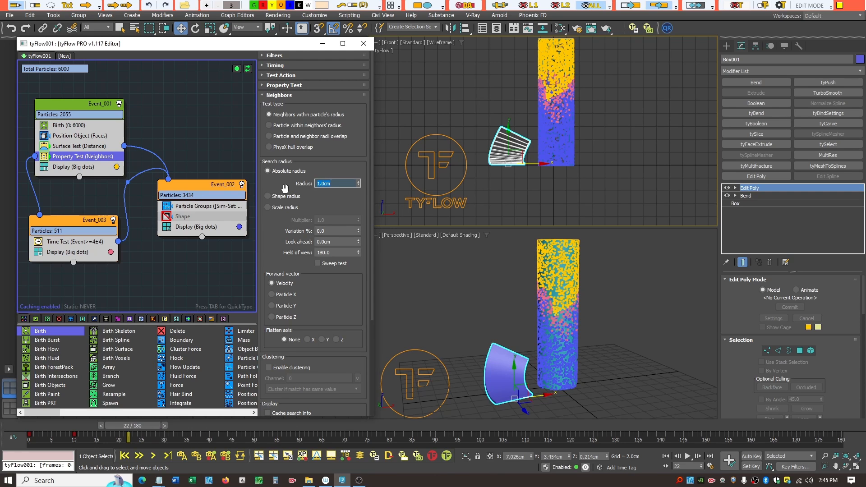
pyautogui.press('Return')
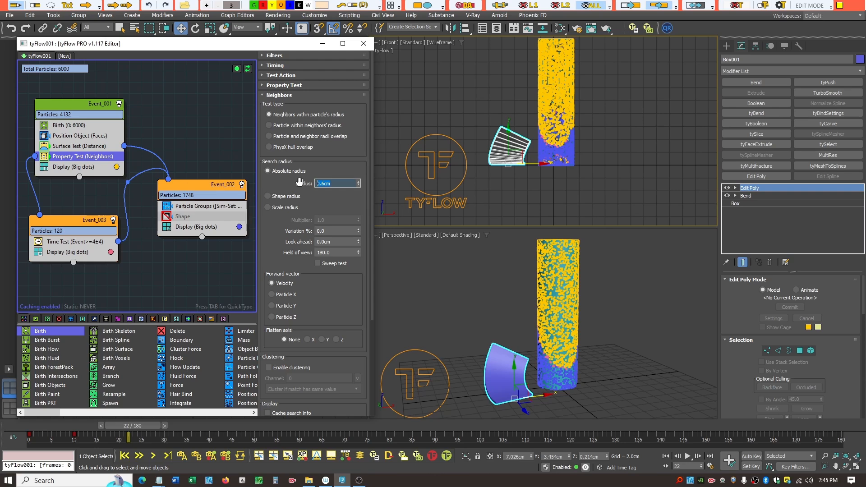
# - Try a neighbor search radius of 1.2 cm and restore it to 0.6 cm
pyautogui.write('1.2')
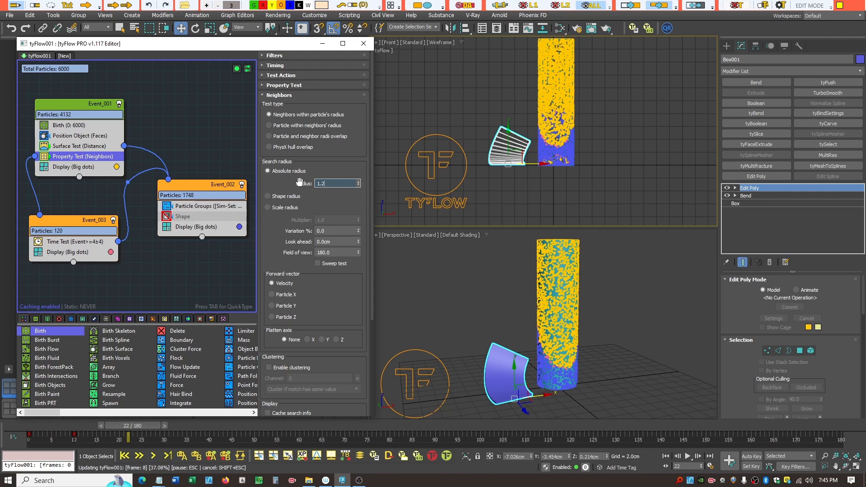
pyautogui.press('Return')
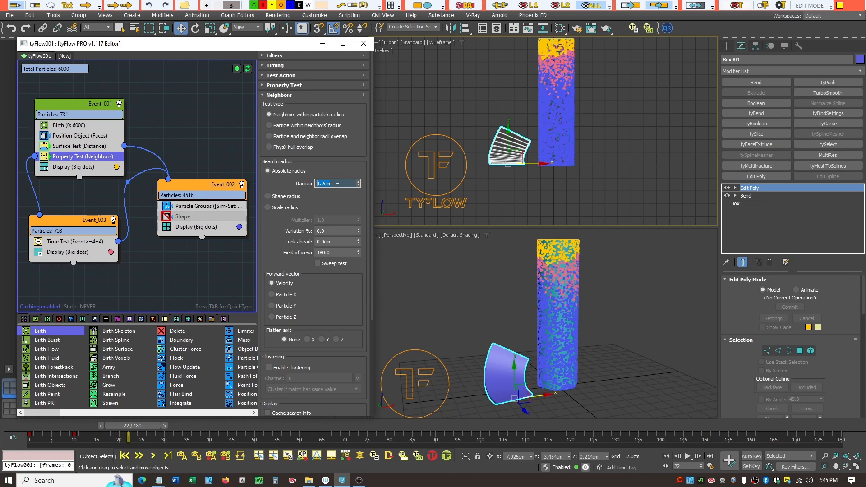
pyautogui.write('.6')
pyautogui.press('Return')
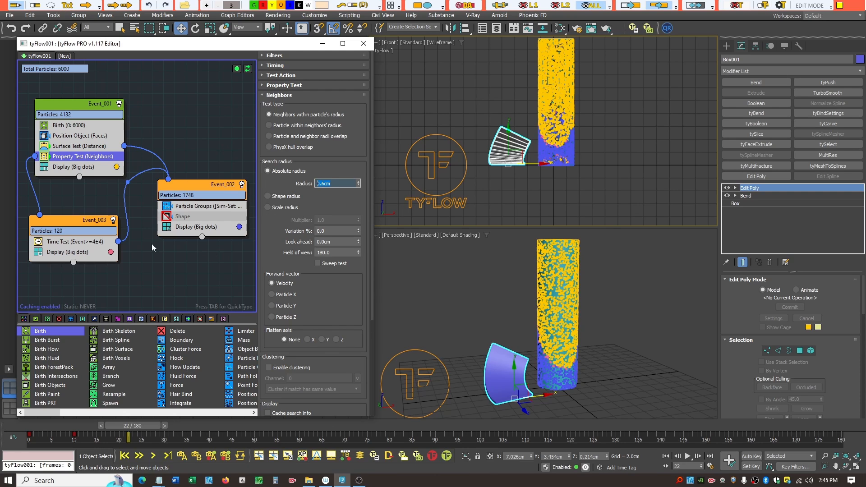
# - Review the Surface Test and Property Test settings and disable the Display operator in Event_001
pyautogui.click(77, 149)
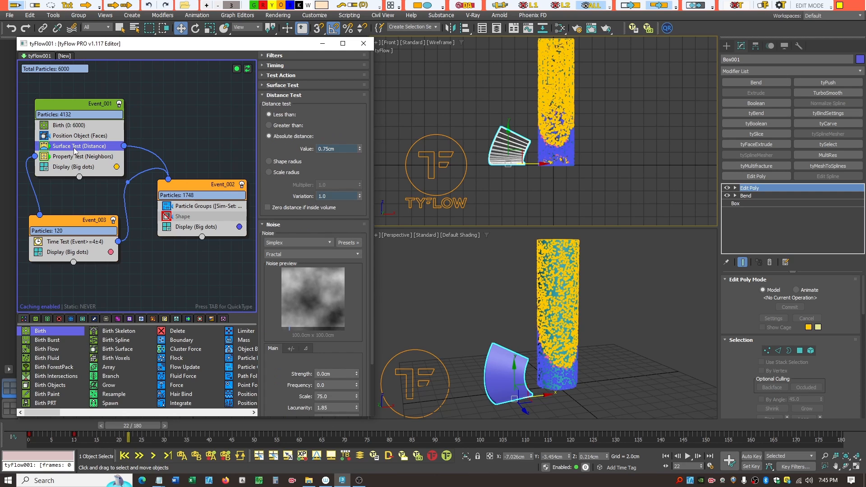
pyautogui.click(79, 155)
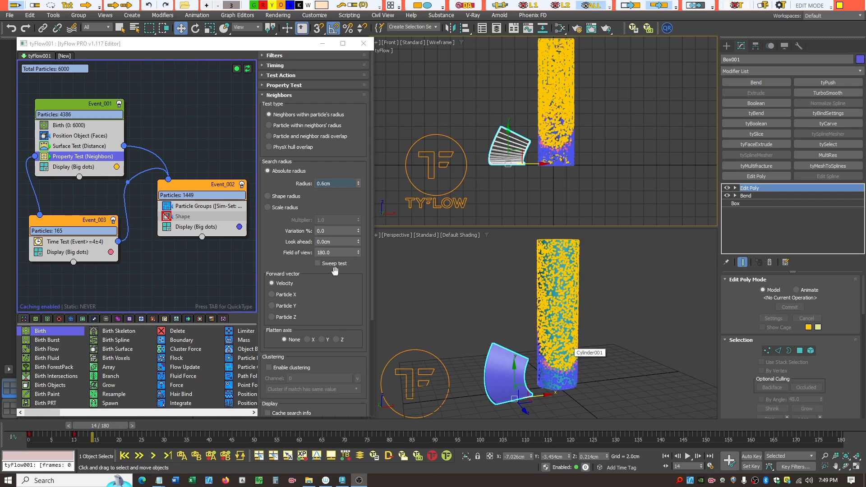
pyautogui.click(45, 170)
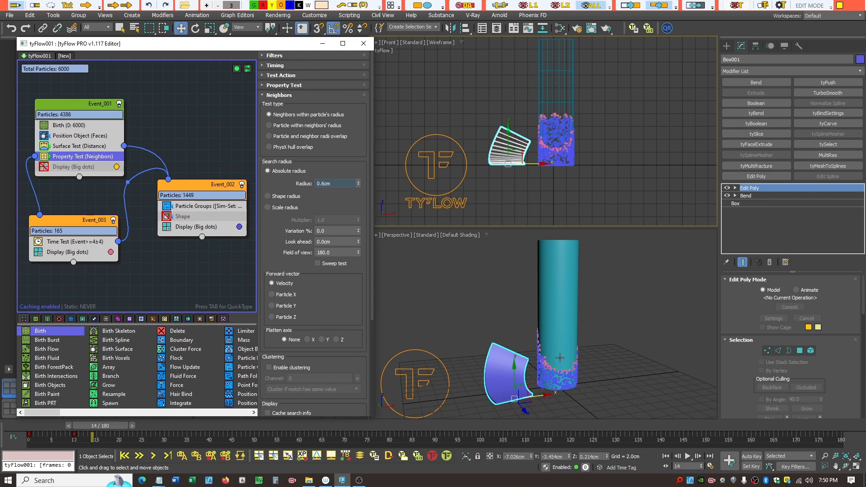
# - Try a Property Test neighbor search radius of 0.8 cm and raise it to 1 cm
pyautogui.doubleClick(333, 185)
pyautogui.write('0.8')
pyautogui.press('Return')
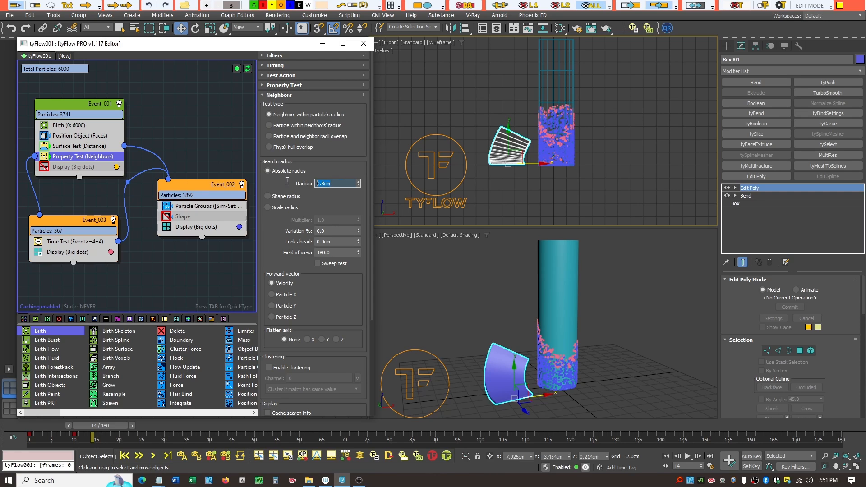
pyautogui.write('1')
pyautogui.press('Return')
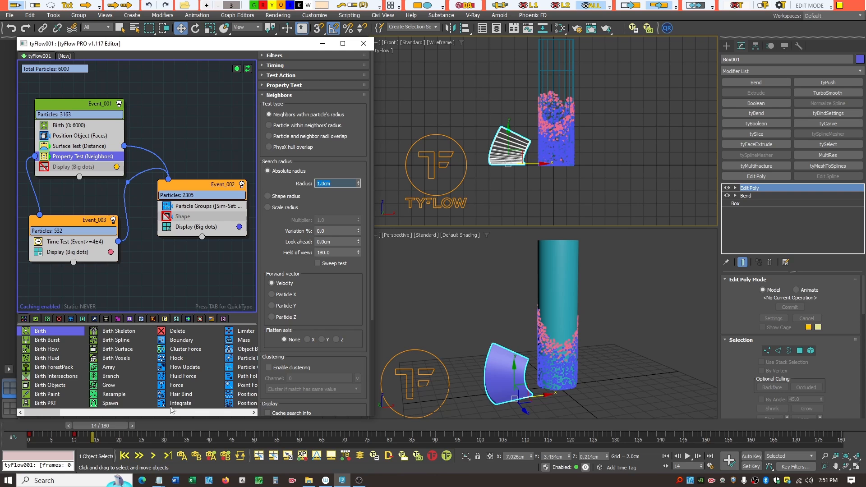
# - Scrub the timeline between frames 9 and 16 to examine how the particles spread up the cylinder
pyautogui.moveTo(118, 424); pyautogui.dragTo(95, 427)
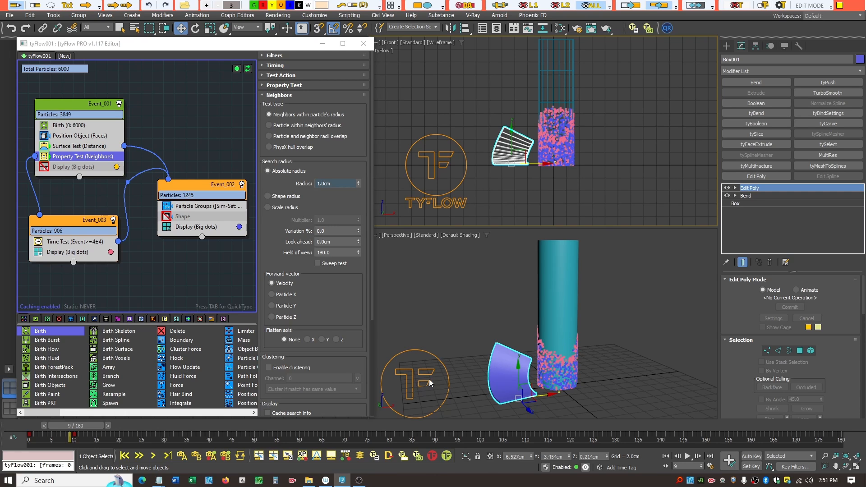
pyautogui.moveTo(91, 427); pyautogui.dragTo(127, 431)
pyautogui.press('w')
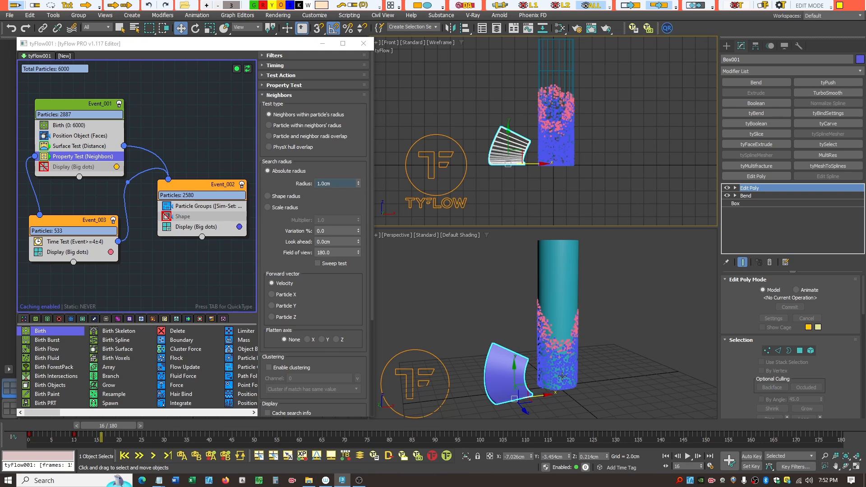
# - Enable the Shape operator in Event_002 and set that event's Display operator to Geometry mode
pyautogui.click(167, 217)
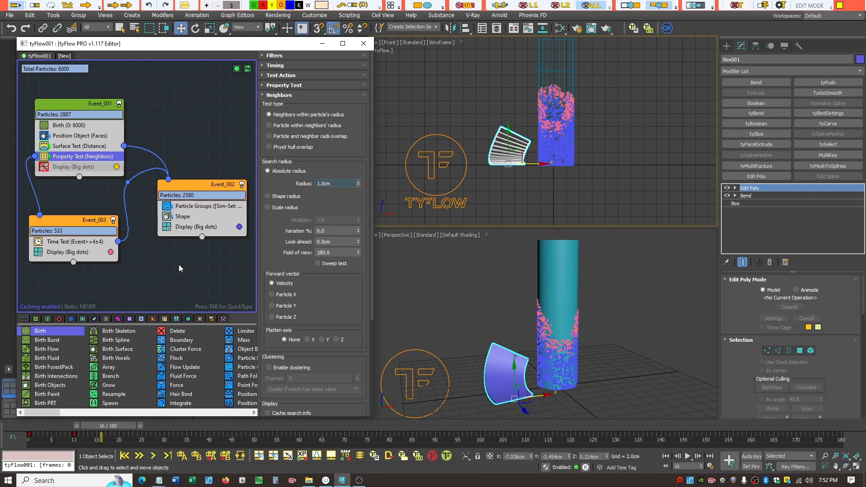
pyautogui.click(213, 229)
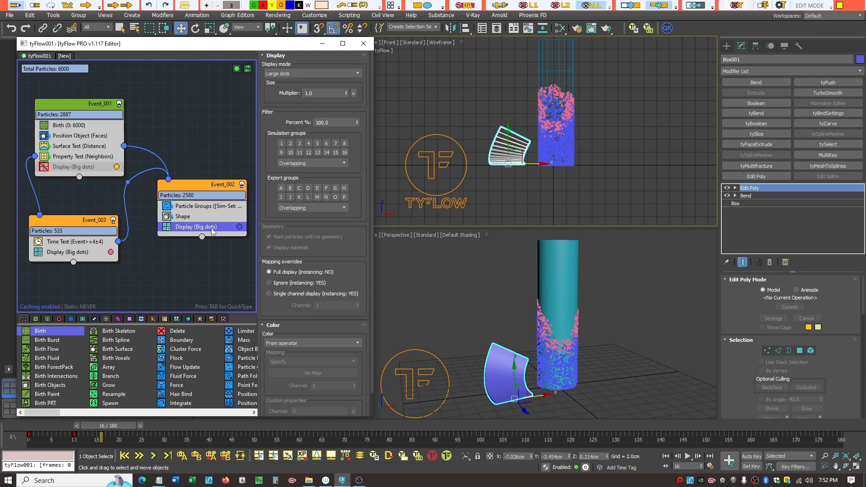
pyautogui.click(357, 73)
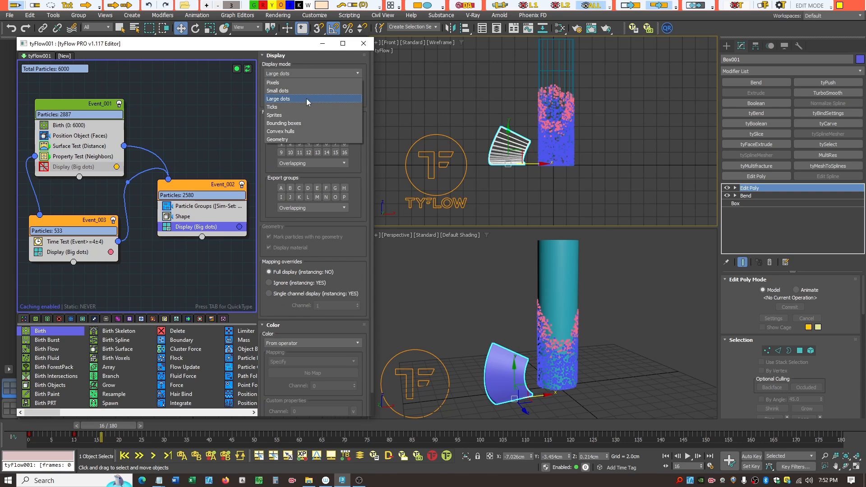
pyautogui.click(292, 140)
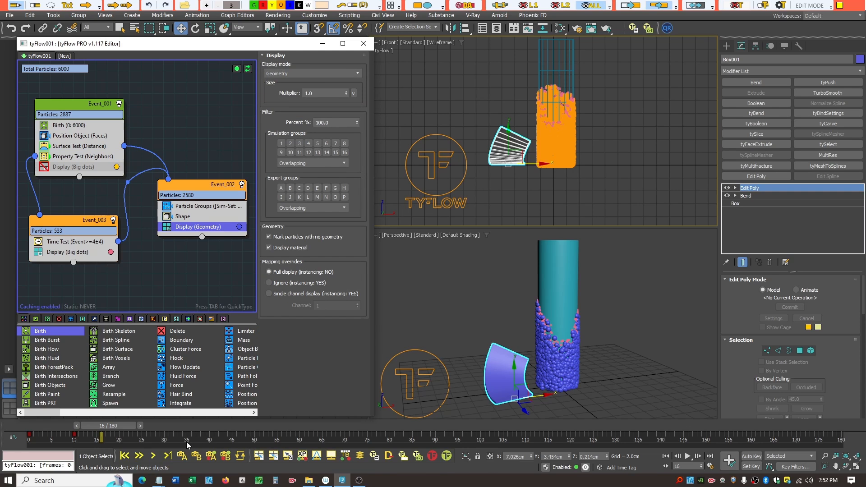
# - Scrub the animation forward to frame 119 to examine the sphere geometry growing over the whole cylinder
pyautogui.moveTo(122, 426)
pyautogui.mouseDown()
pyautogui.moveTo(93, 427)
pyautogui.moveTo(131, 434)
pyautogui.mouseUp()
pyautogui.press('w')
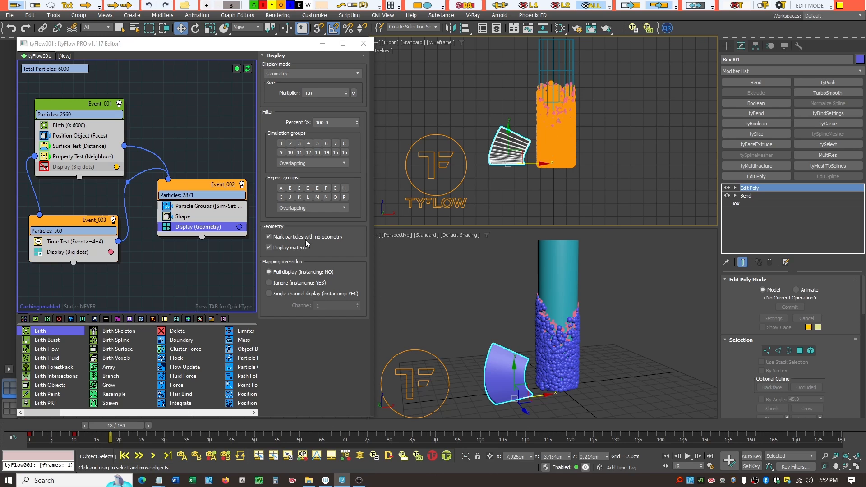
pyautogui.moveTo(130, 426); pyautogui.dragTo(576, 447)
pyautogui.press('w')
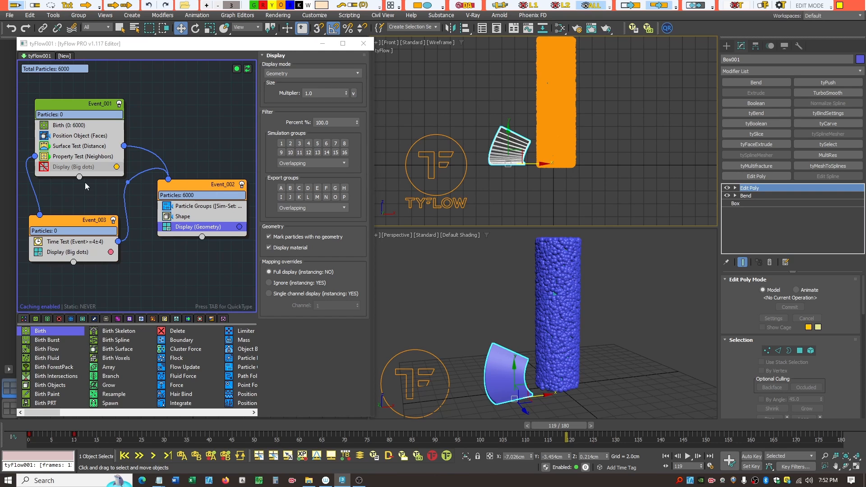
# - Return to frame 0, check the Birth settings and re-enable the Display operator in Event_001
pyautogui.moveTo(545, 427); pyautogui.dragTo(27, 437)
pyautogui.press('w')
pyautogui.click(67, 126)
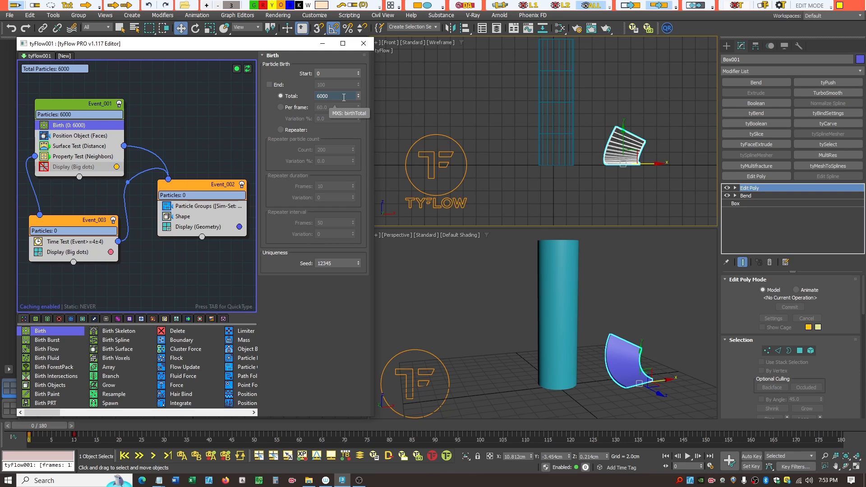
pyautogui.click(44, 167)
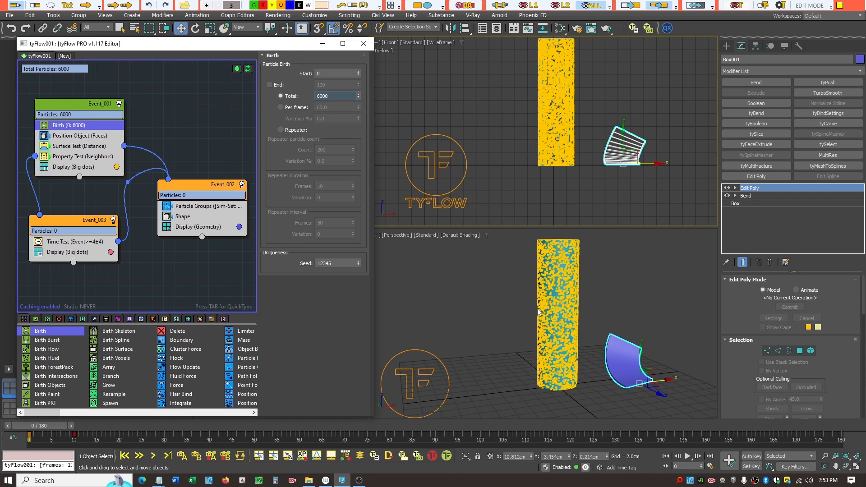
# - Review the Position Object operator's object list, location and density settings in Event_001, collapsing its rollouts
pyautogui.click(96, 136)
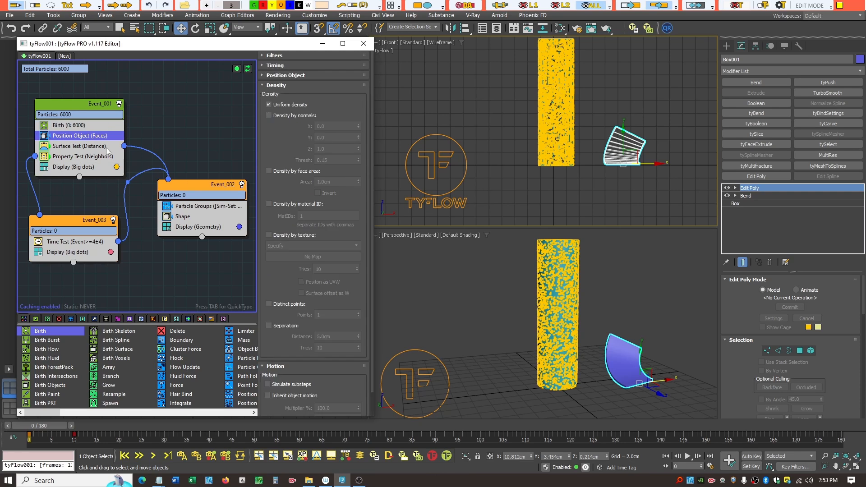
pyautogui.click(266, 76)
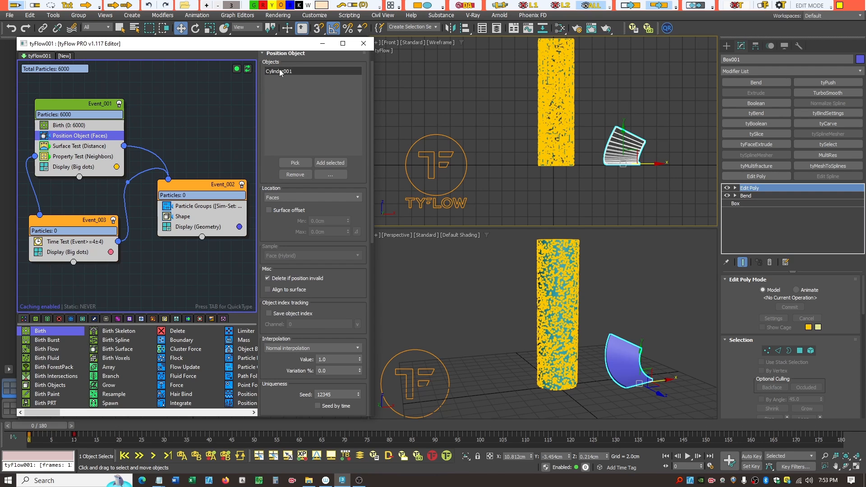
pyautogui.click(262, 54)
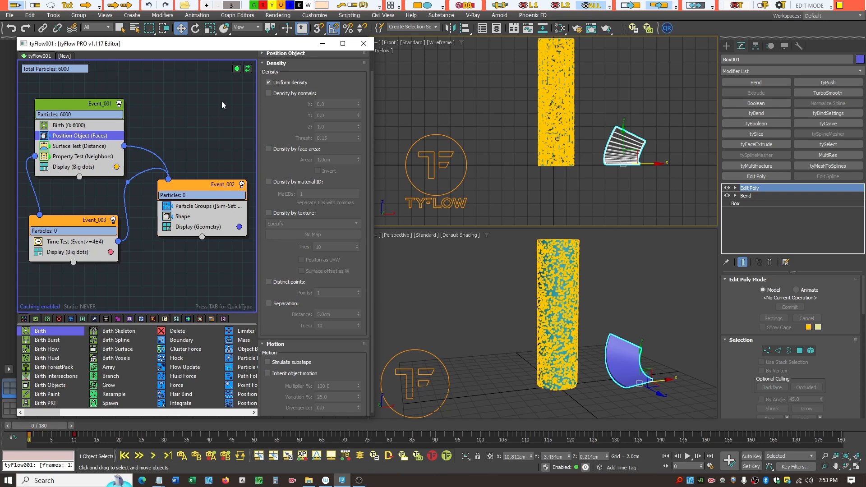
pyautogui.click(265, 64)
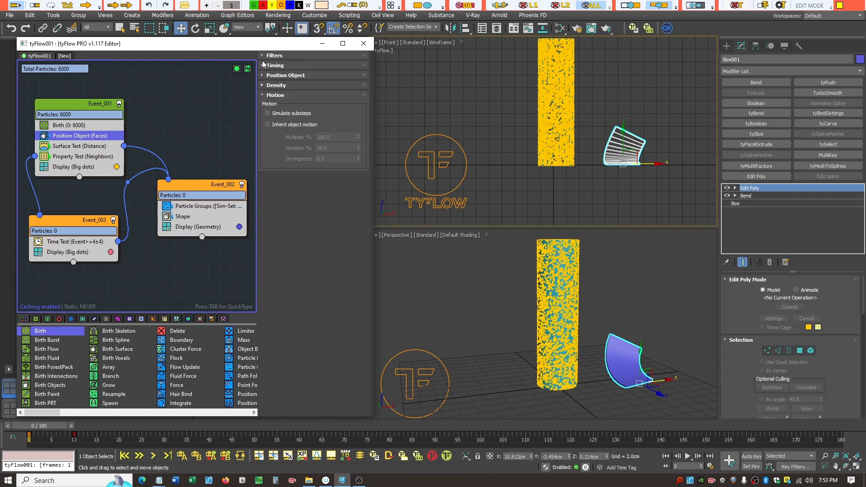
# - Review the Surface Test distance settings and scrub to frame 5 to see the box trigger particles
pyautogui.click(81, 147)
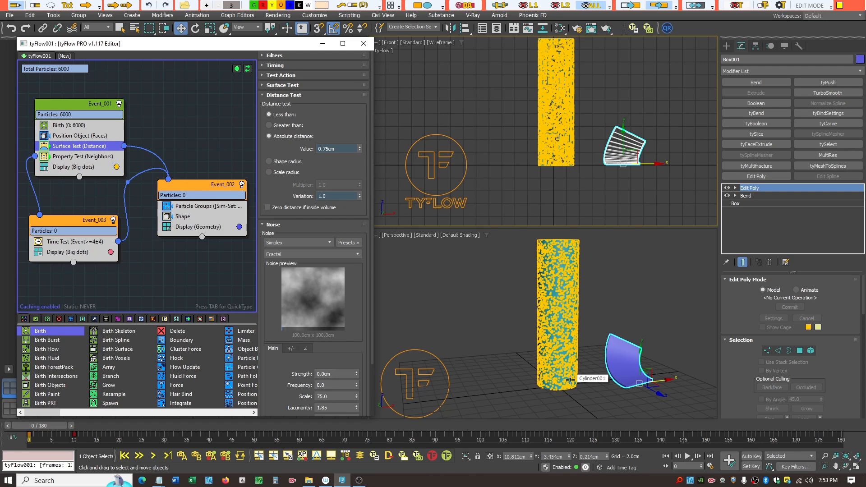
pyautogui.moveTo(63, 425); pyautogui.dragTo(85, 422)
pyautogui.press('w')
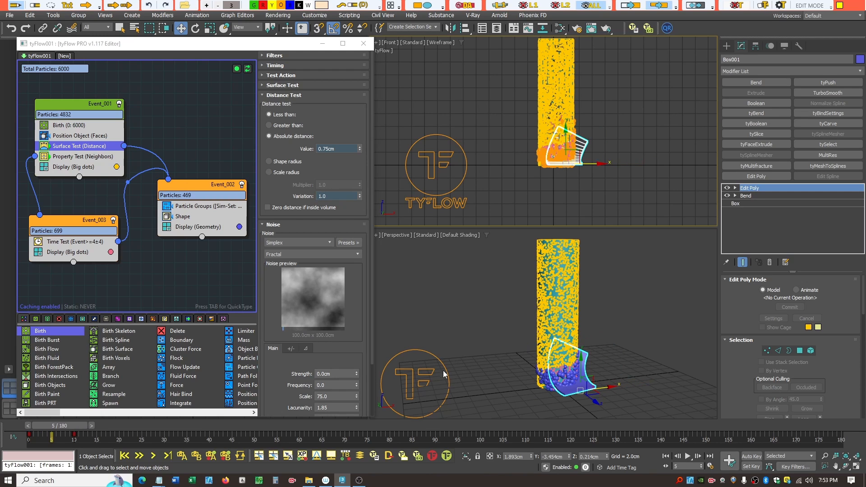
# - Compare the simulation group set by Event_002's Particle Groups operator with the one used by the Property Test
pyautogui.click(195, 209)
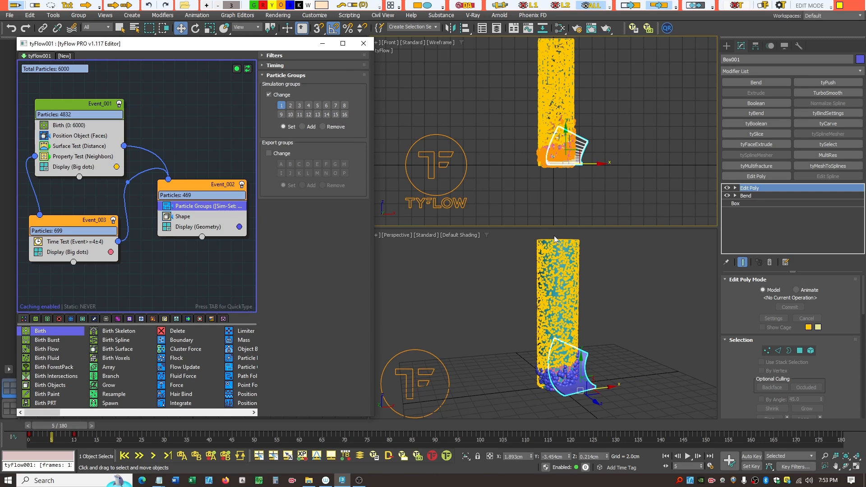
pyautogui.click(77, 157)
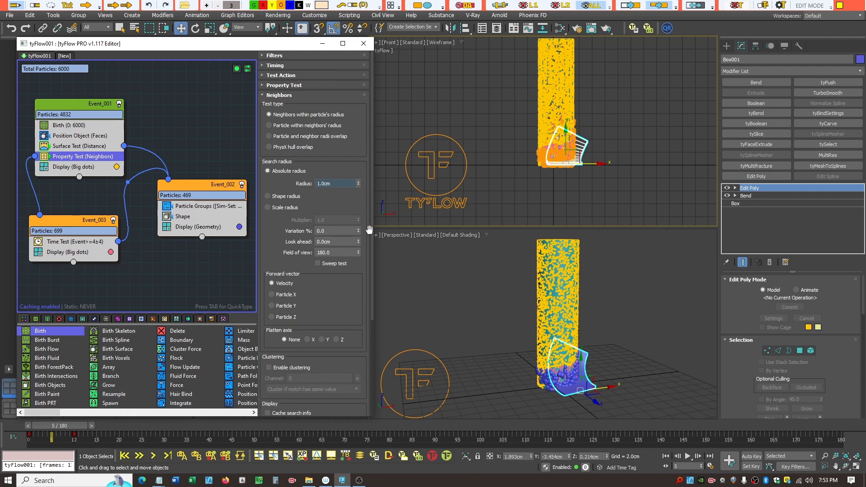
pyautogui.moveTo(373, 215); pyautogui.dragTo(370, 323)
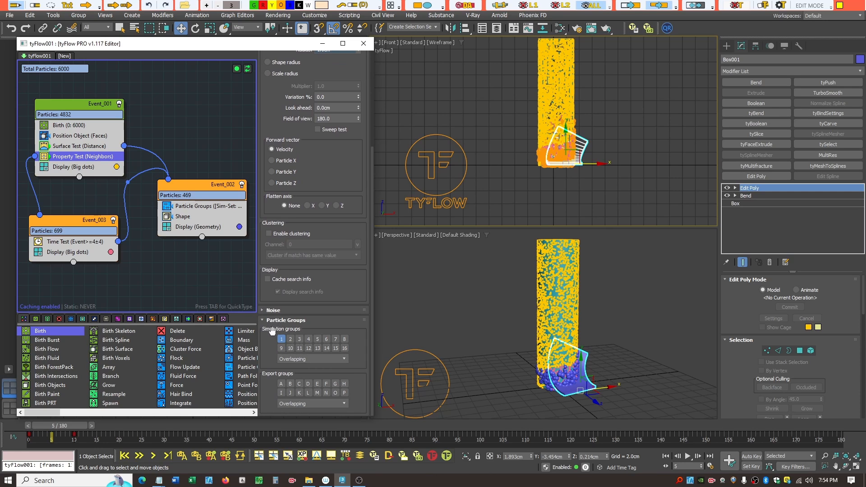
pyautogui.moveTo(371, 334); pyautogui.dragTo(377, 235)
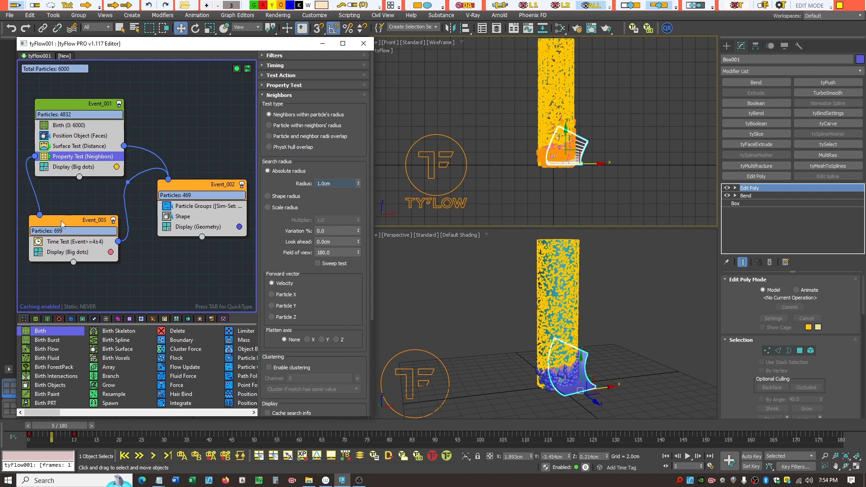
# - Try a Time Test value of 6 in Event_003 and scrub to frame 41 to check the growth
pyautogui.click(60, 243)
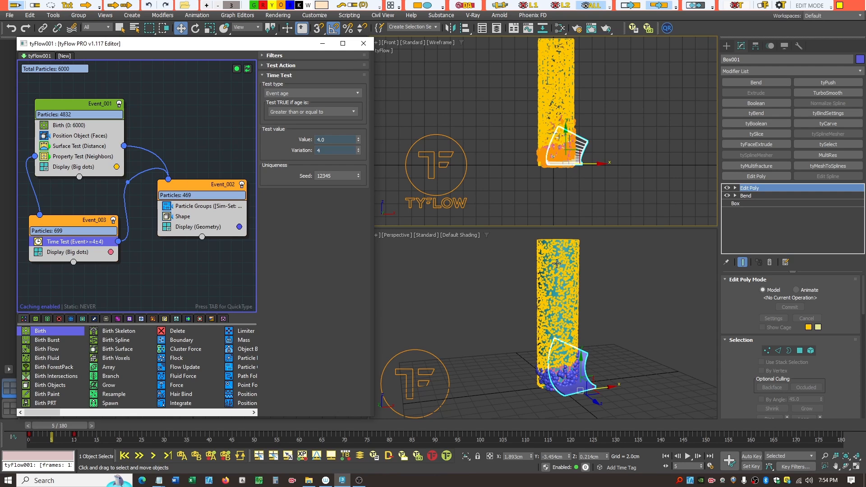
pyautogui.moveTo(331, 141); pyautogui.dragTo(305, 139)
pyautogui.write('6')
pyautogui.press('Return')
pyautogui.moveTo(79, 426); pyautogui.dragTo(237, 439)
pyautogui.write('w00')
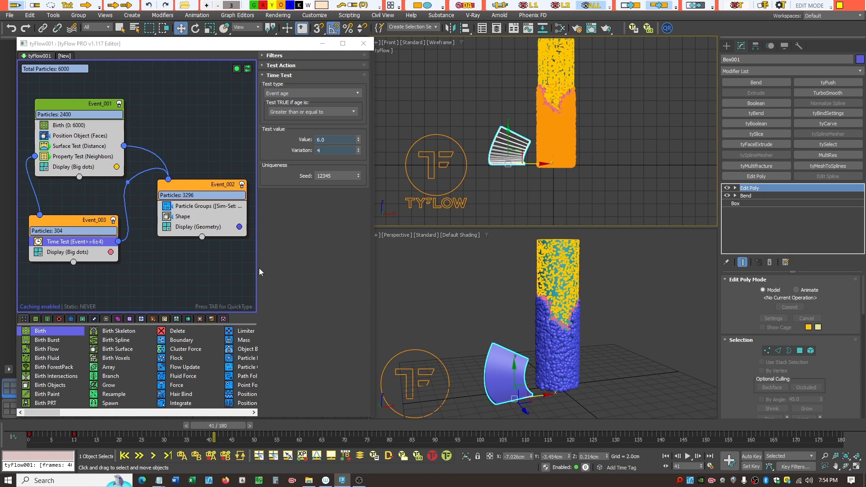
# - Try a Time Test value of 1 and scrub back to frame 6 to check the spread
pyautogui.write('1')
pyautogui.press('Return')
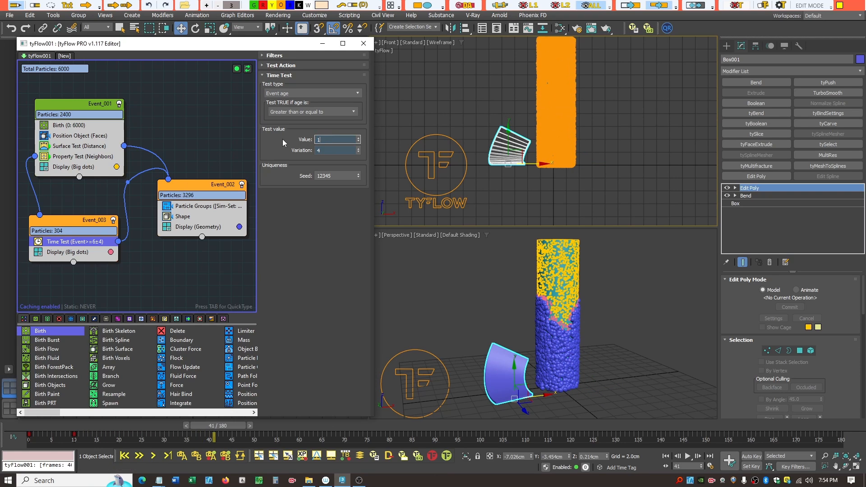
pyautogui.moveTo(239, 426); pyautogui.dragTo(90, 426)
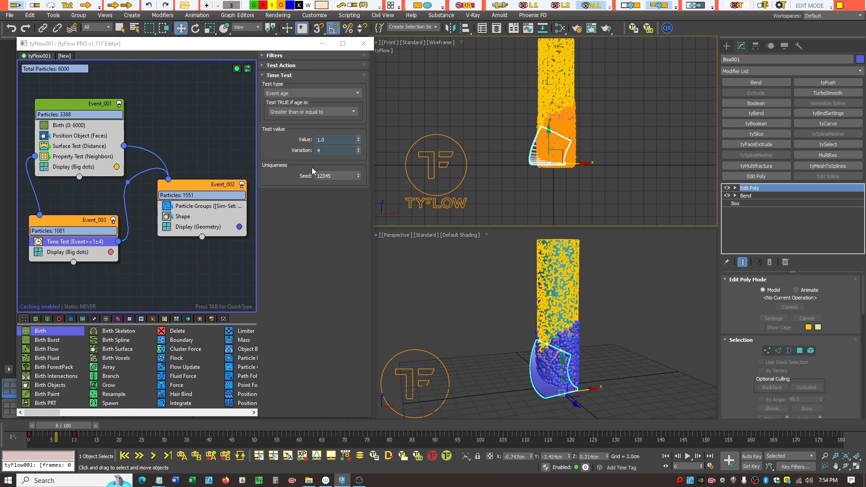
# - Set the Time Test value to 5 and scrub to frame 34 to check the growth
pyautogui.click(329, 139)
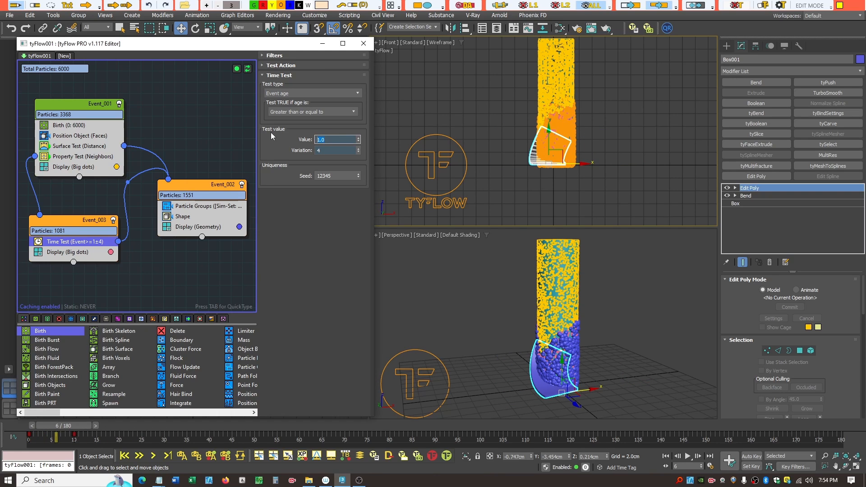
pyautogui.write('5')
pyautogui.press('Return')
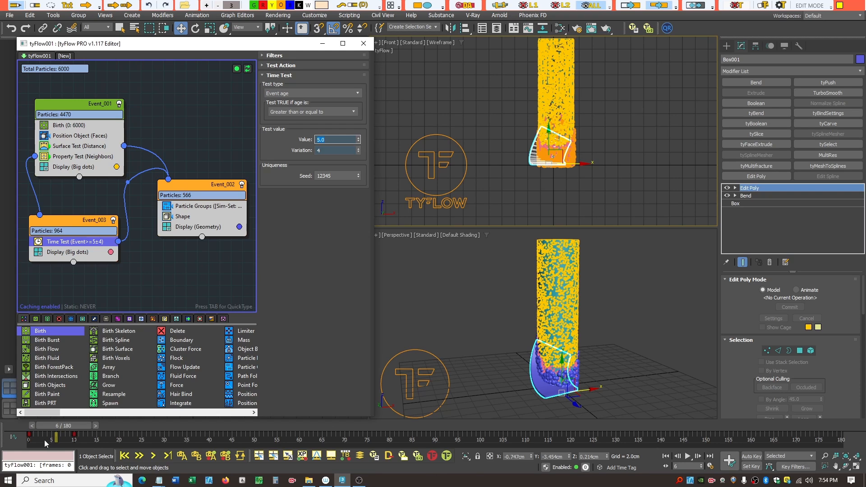
pyautogui.moveTo(59, 426); pyautogui.dragTo(184, 441)
pyautogui.press('w')
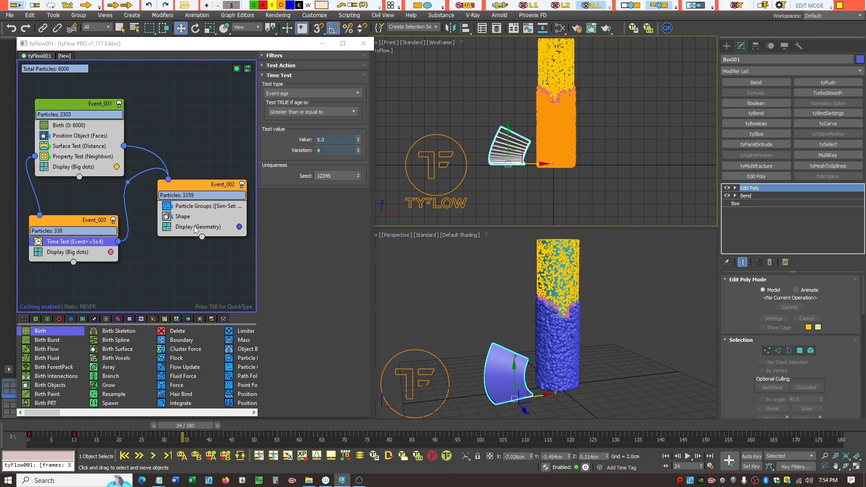
# - Review the Particle Groups and Shape operators in Event_002 and the Time Test in Event_003
pyautogui.click(199, 206)
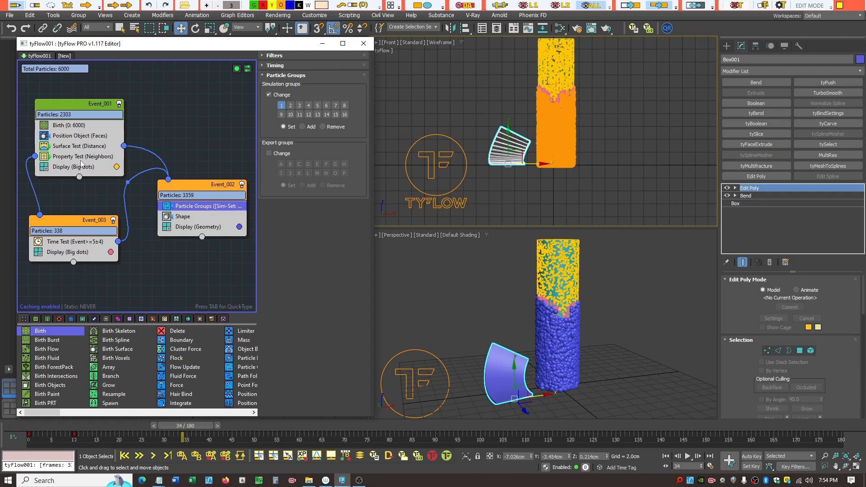
pyautogui.click(78, 244)
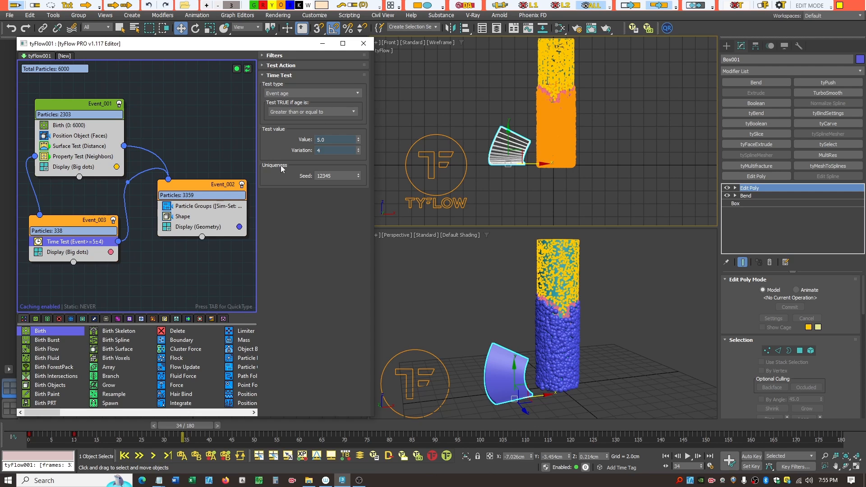
pyautogui.click(200, 207)
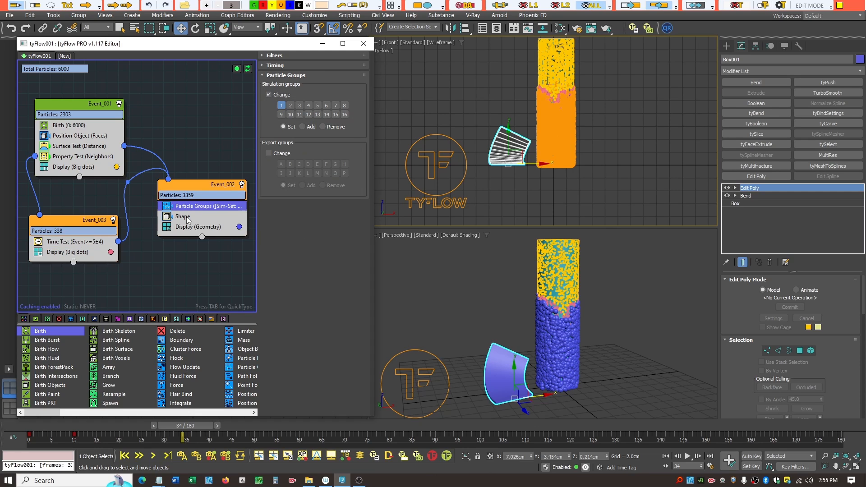
pyautogui.click(189, 220)
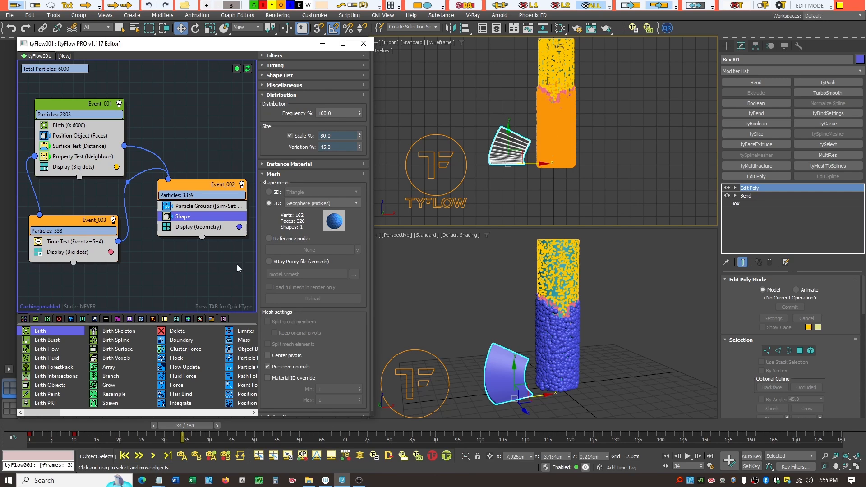
# - Inspect the cylinder's base parameters and review Event_001's Birth total and Surface Test distance
pyautogui.click(563, 257)
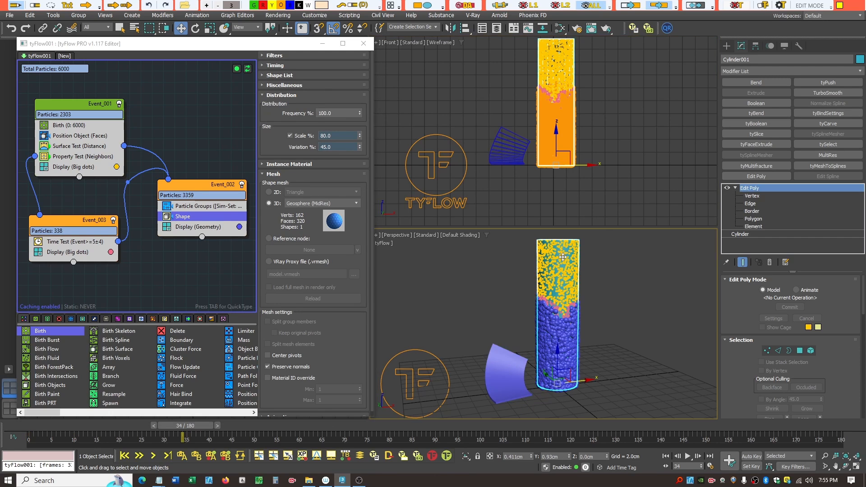
pyautogui.click(746, 235)
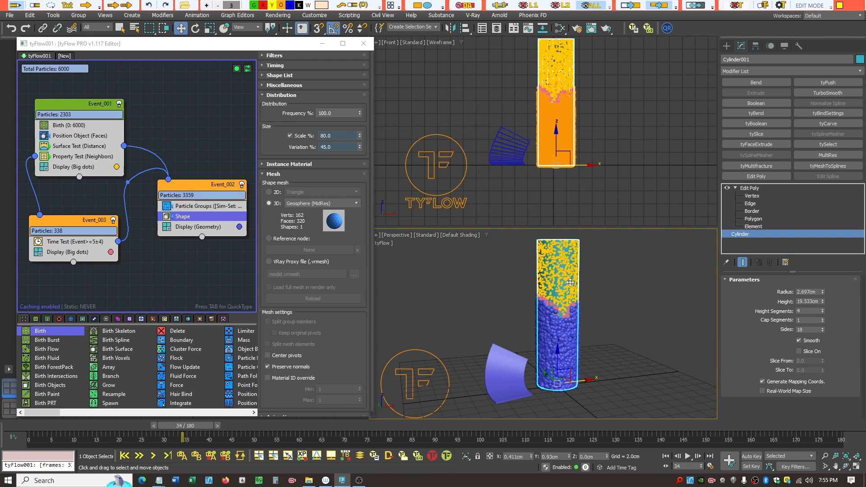
pyautogui.click(77, 127)
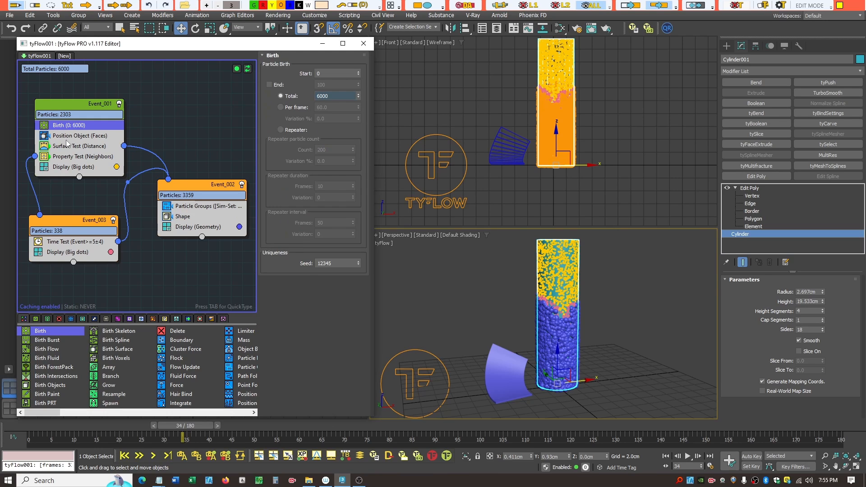
pyautogui.click(66, 146)
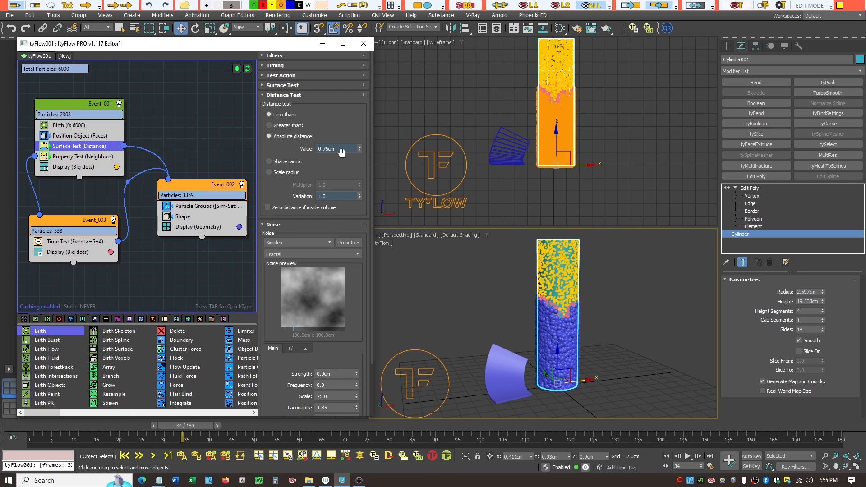
# - Review the Property Test's neighbor radius and simulation groups, the Time Test and the Particle Groups operator, and play the animation
pyautogui.click(271, 96)
pyautogui.click(68, 162)
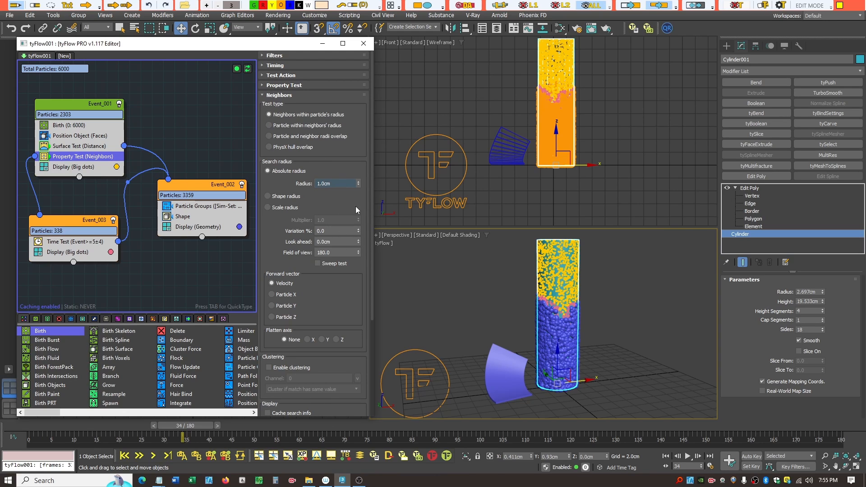
pyautogui.moveTo(370, 216); pyautogui.dragTo(373, 242)
pyautogui.click(80, 243)
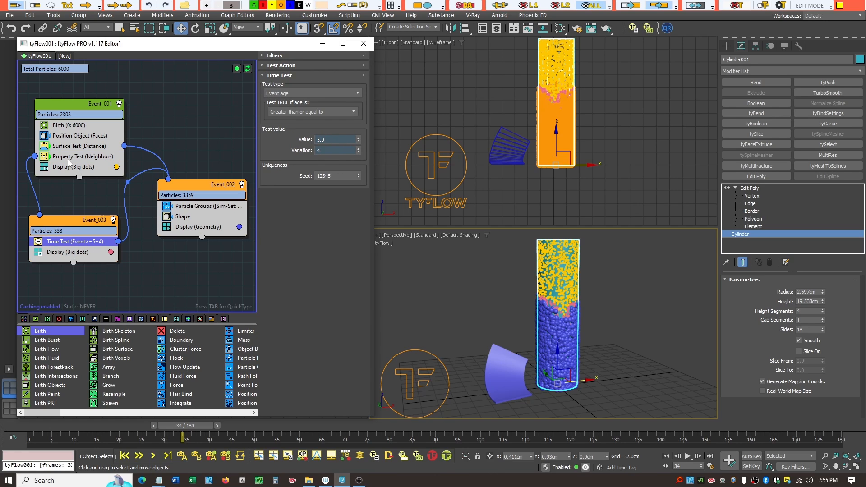
pyautogui.click(83, 157)
pyautogui.moveTo(370, 261); pyautogui.dragTo(367, 338)
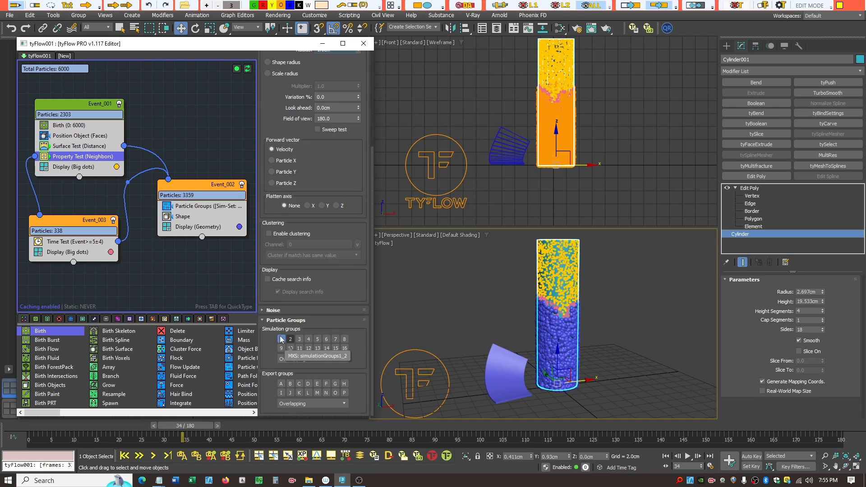
pyautogui.click(195, 207)
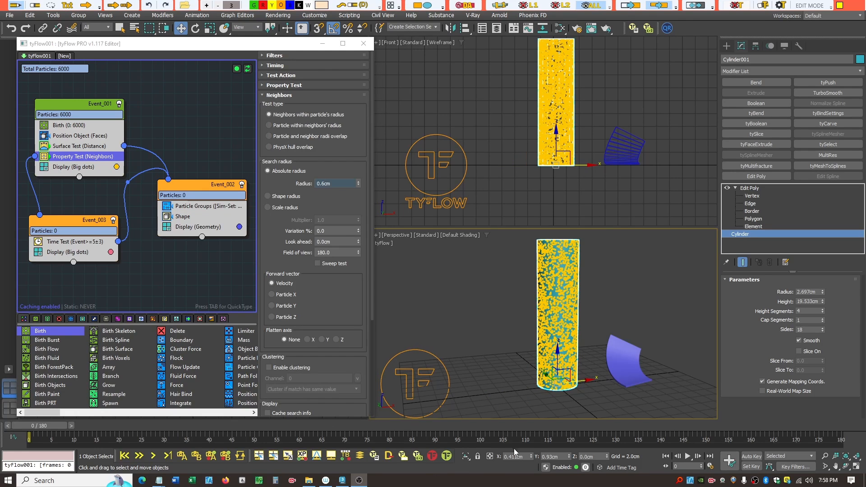
pyautogui.click(688, 456)
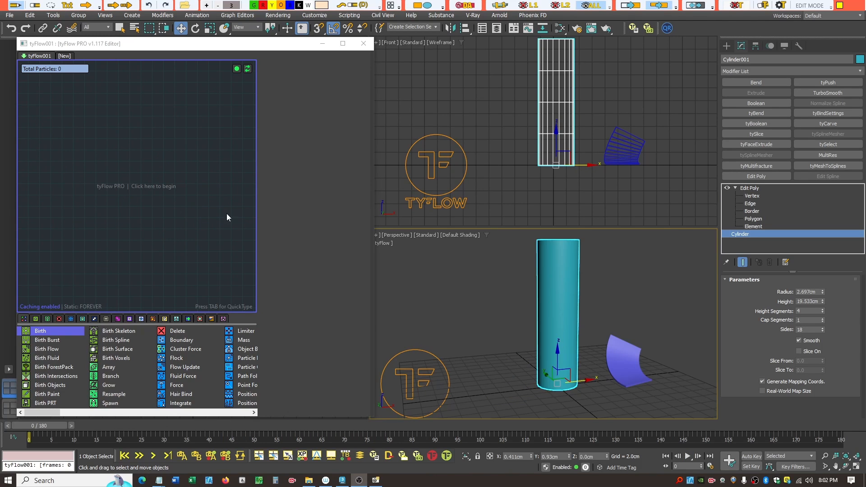
# - Inspect the base parameters of the cylinder and the bent box, switching the box's modifiers off and back on
pyautogui.click(558, 317)
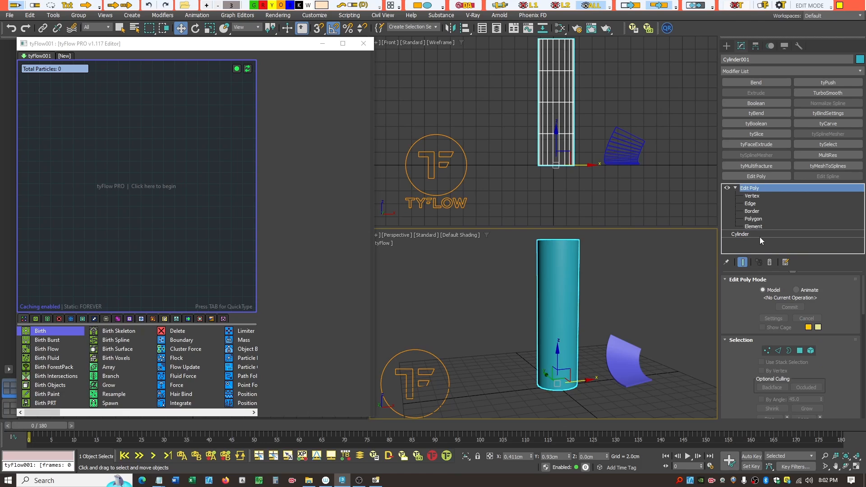
pyautogui.click(736, 233)
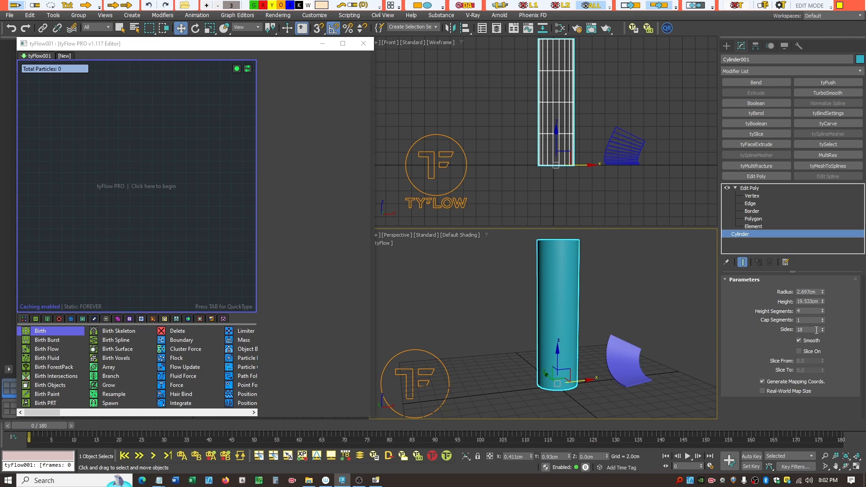
pyautogui.click(634, 350)
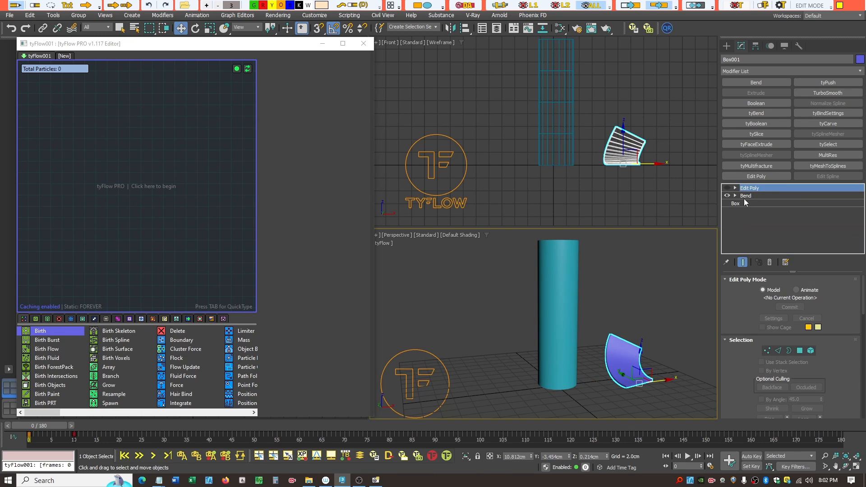
pyautogui.click(727, 196)
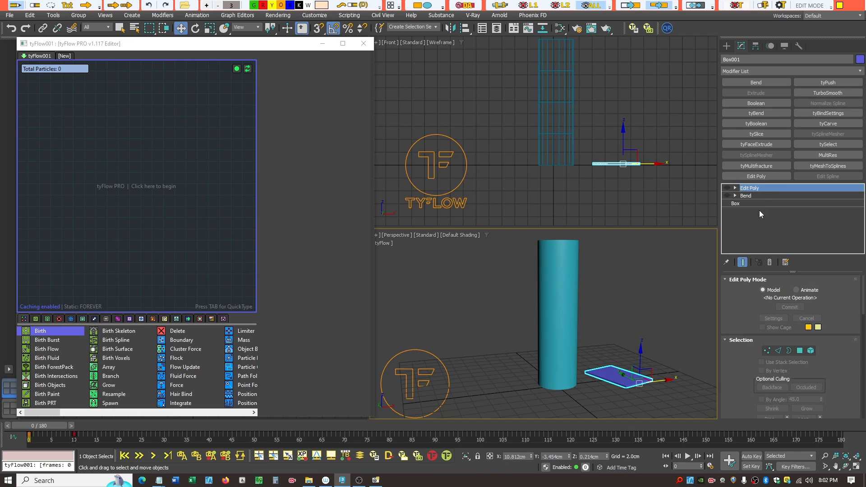
pyautogui.click(737, 204)
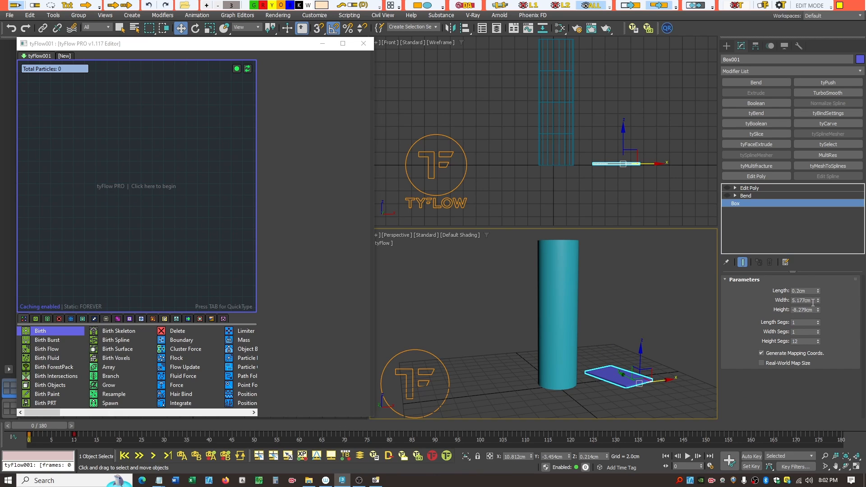
pyautogui.click(727, 196)
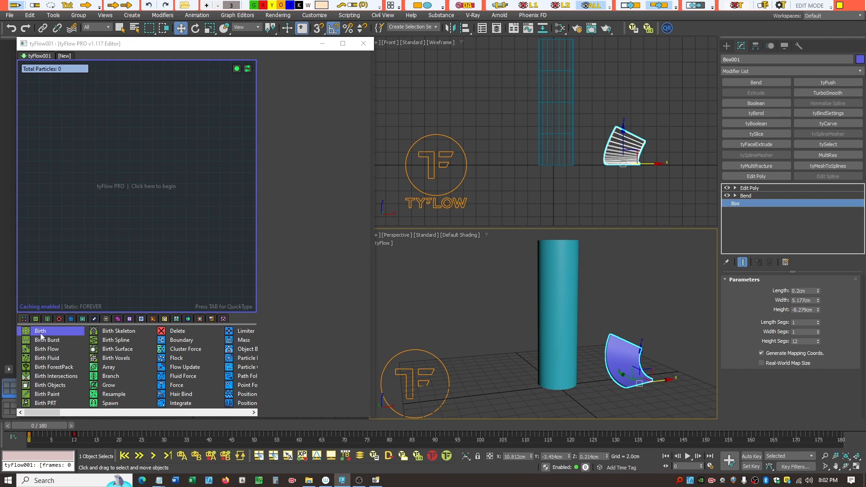
# - Create a first event with a Birth operator, disable its End frame and set the total to 3000 particles
pyautogui.moveTo(40, 332); pyautogui.dragTo(50, 109)
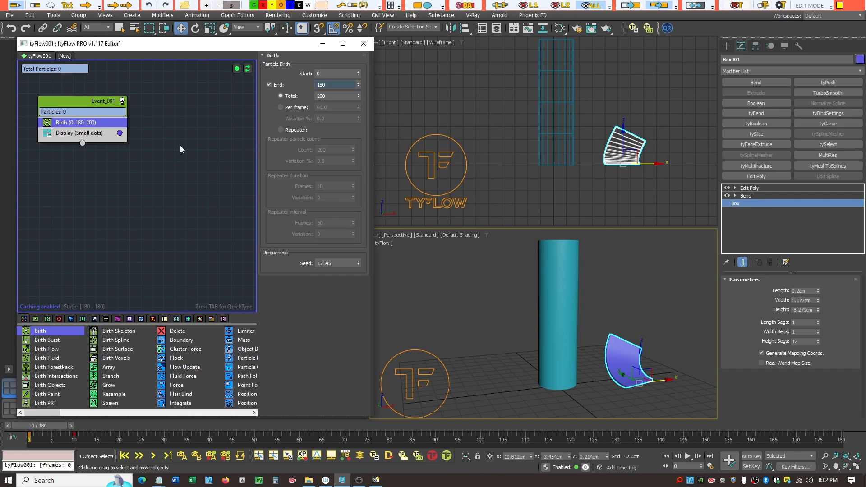
pyautogui.click(269, 85)
pyautogui.doubleClick(333, 96)
pyautogui.write('3')
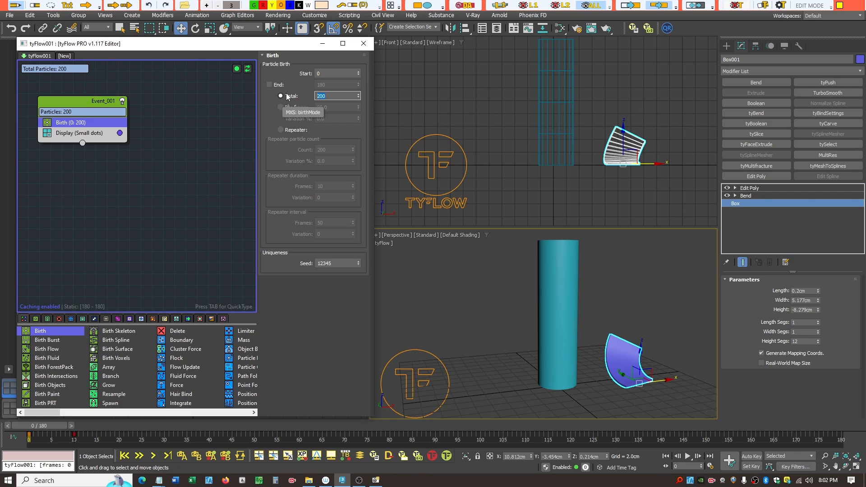
pyautogui.write('000')
pyautogui.press('Return')
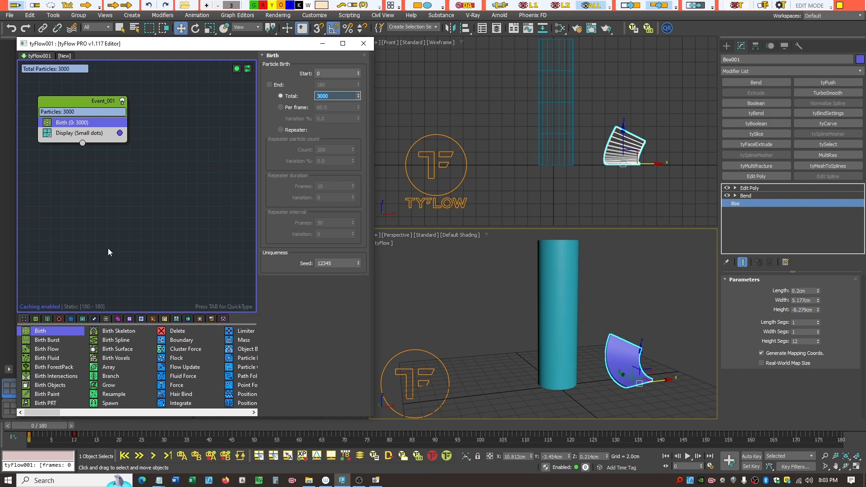
# - Add a Position Object operator after Birth and choose Cylinder001 as its object
pyautogui.click(85, 123)
pyautogui.press('Tab')
pyautogui.write('posi')
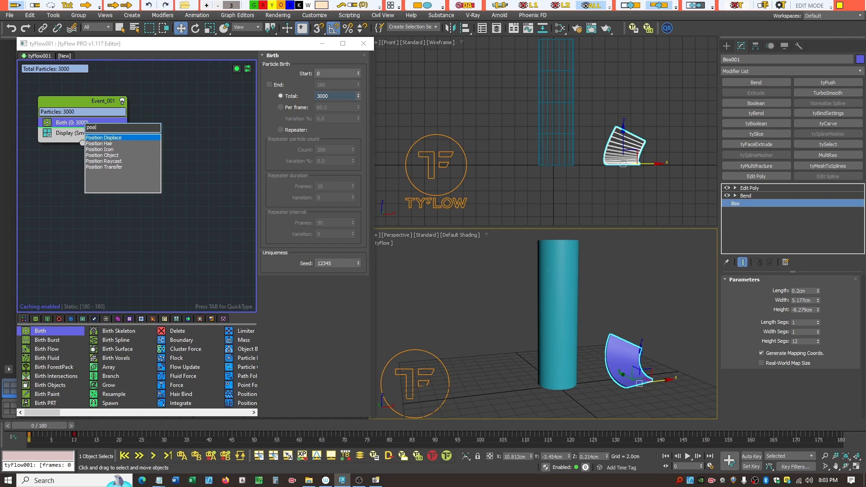
pyautogui.click(110, 155)
pyautogui.click(295, 185)
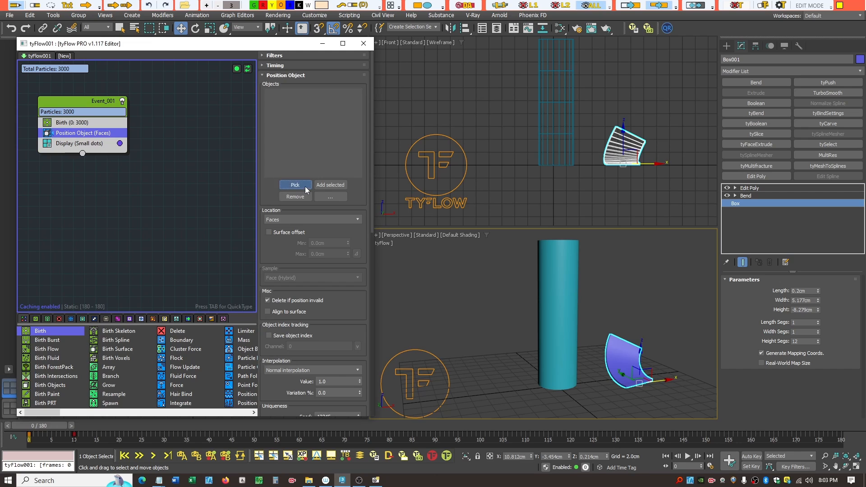
pyautogui.click(553, 295)
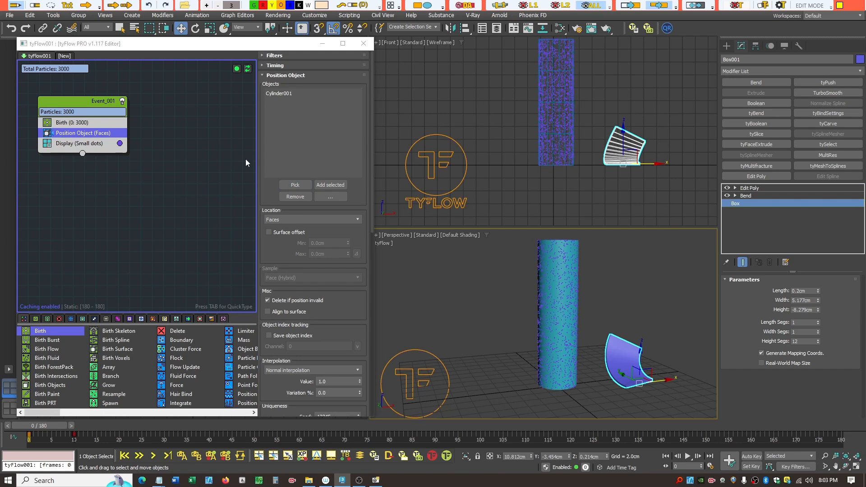
# - Set Event_001's Display mode to Large dots and change its display color to yellow
pyautogui.click(95, 142)
pyautogui.click(332, 75)
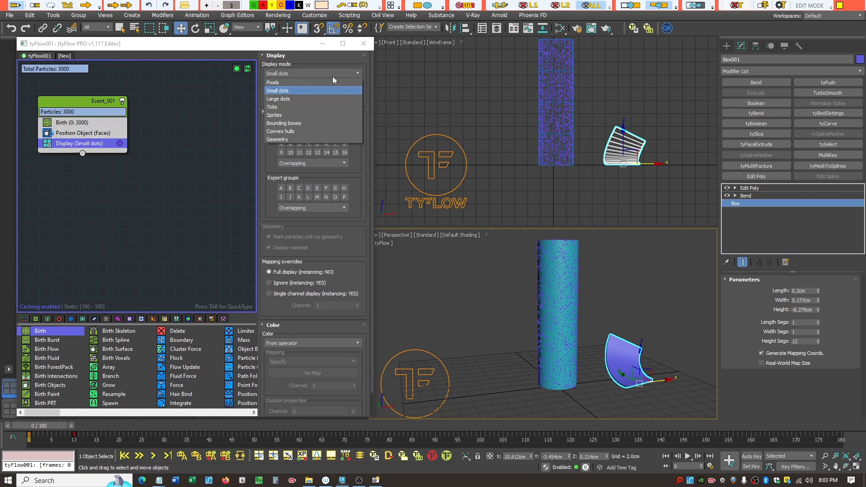
pyautogui.click(285, 99)
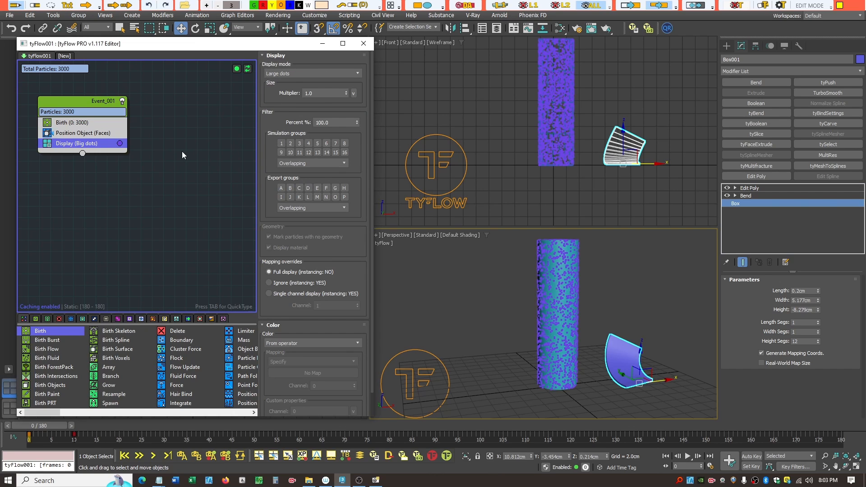
pyautogui.click(120, 143)
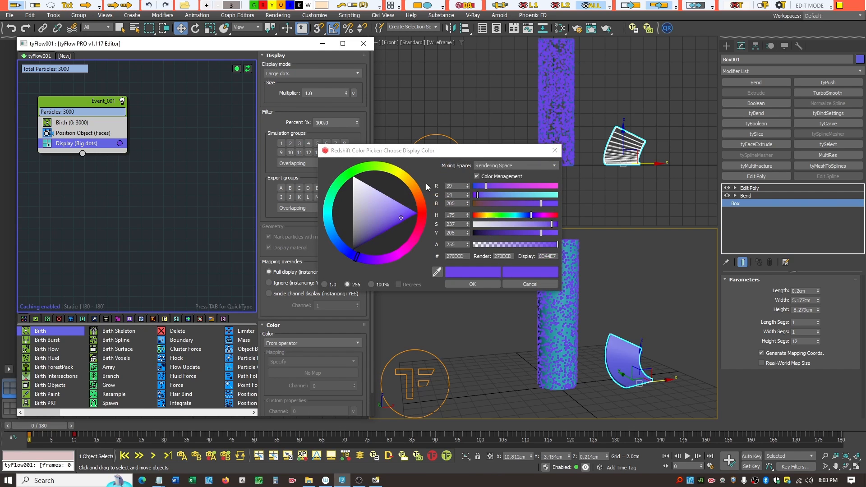
pyautogui.click(411, 182)
pyautogui.click(409, 220)
pyautogui.click(478, 283)
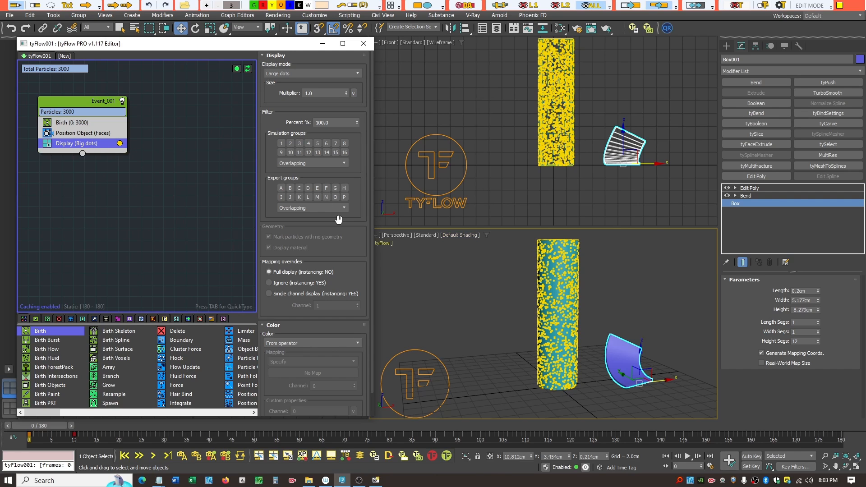
# - Add a Surface Test operator below Position Object and choose Box001 as its test object
pyautogui.click(86, 134)
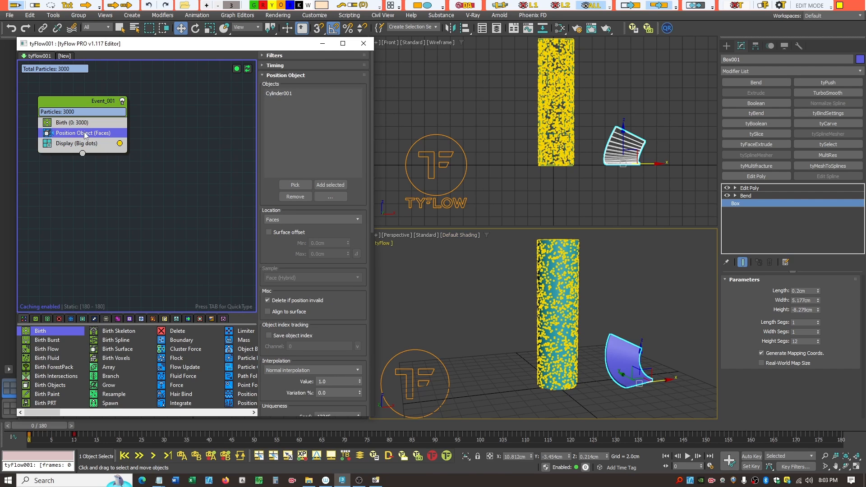
pyautogui.press('Tab')
pyautogui.write('surf')
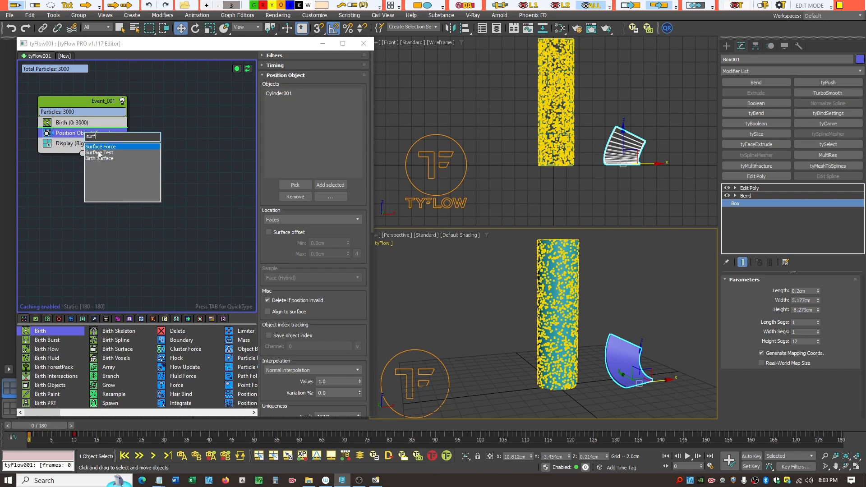
pyautogui.click(98, 153)
pyautogui.moveTo(90, 134); pyautogui.dragTo(88, 149)
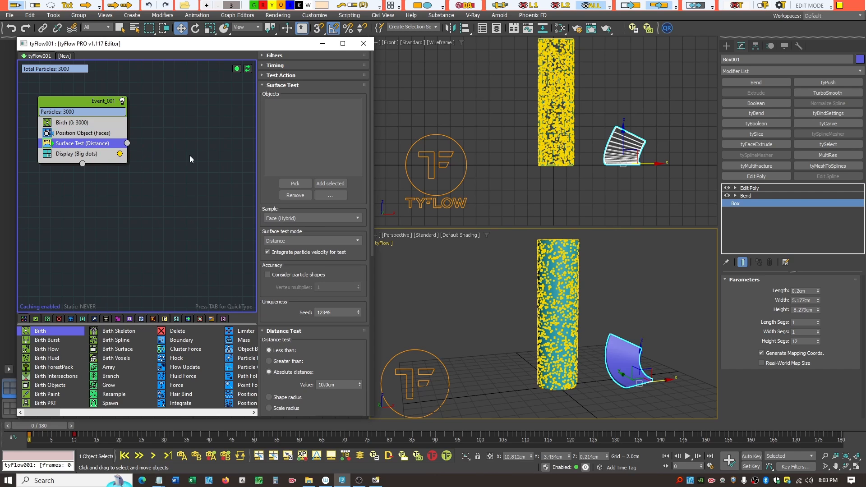
pyautogui.click(295, 183)
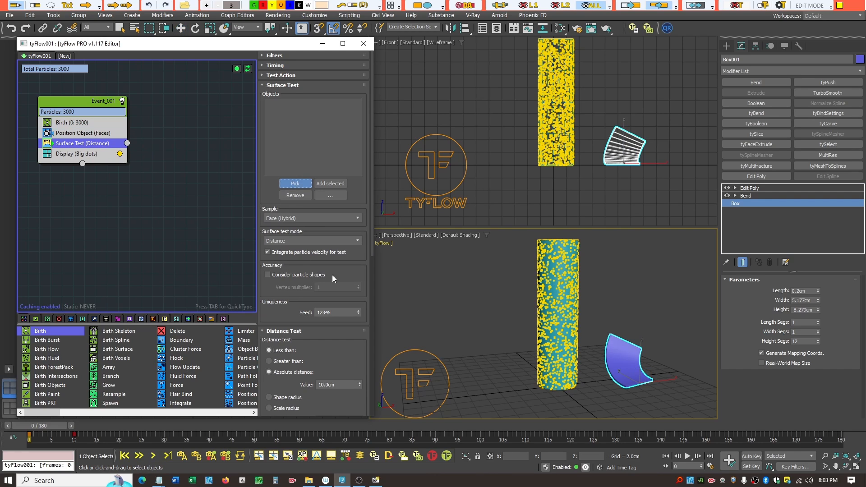
pyautogui.click(624, 363)
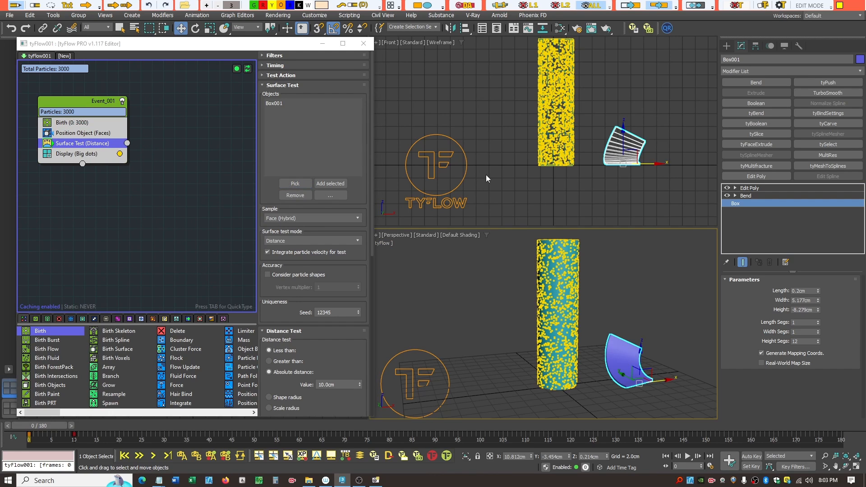
# - Collapse the Surface Test settings and link the test's output to a new Event_002
pyautogui.click(264, 86)
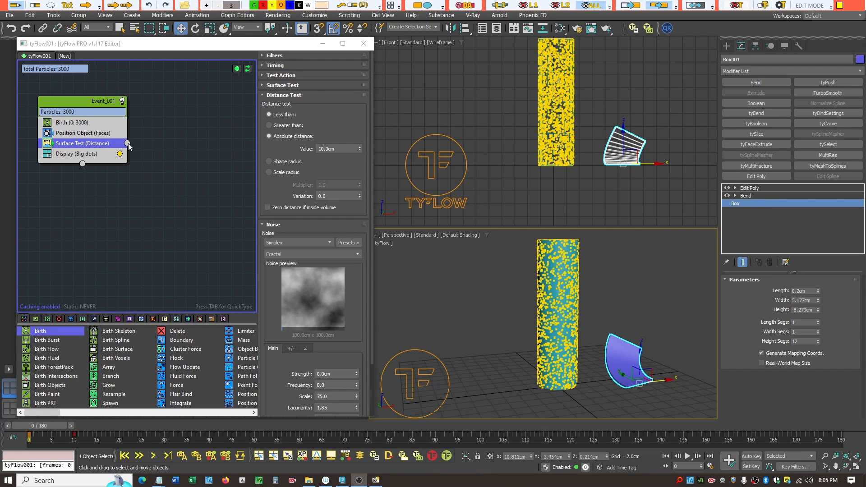
pyautogui.moveTo(128, 143); pyautogui.dragTo(171, 183)
pyautogui.click(191, 190)
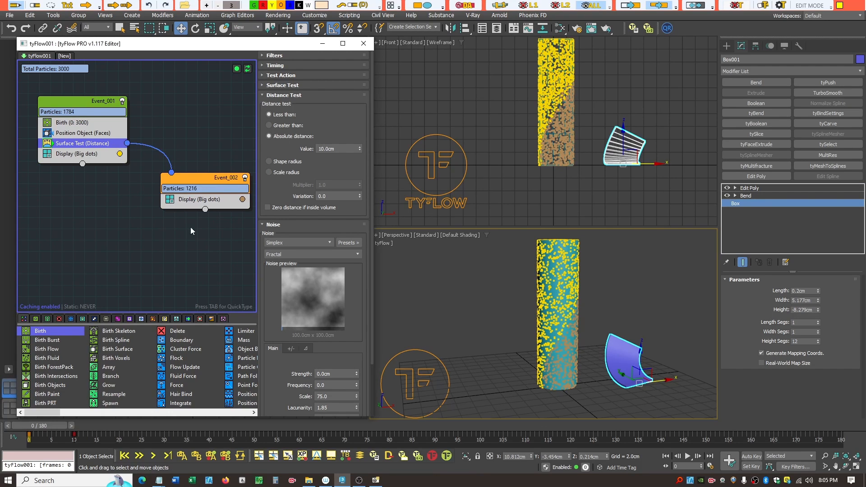
# - Change Event_002's display color to blue and move the event slightly closer to Event_001
pyautogui.click(242, 199)
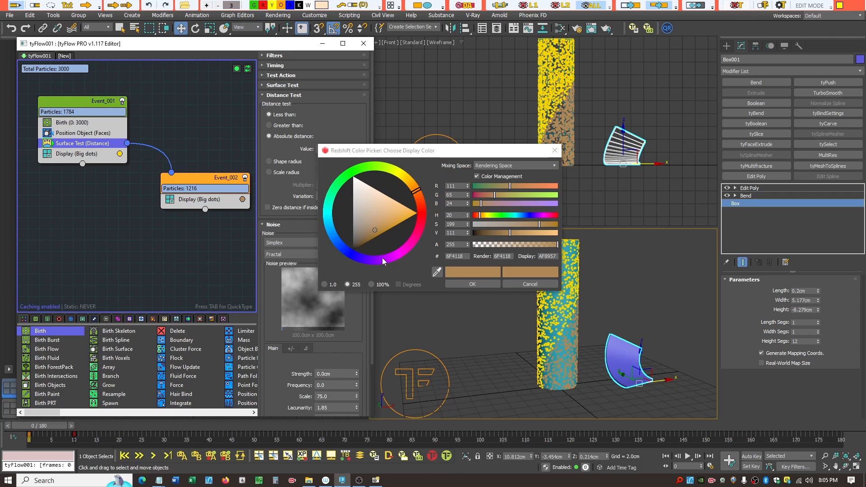
pyautogui.click(351, 255)
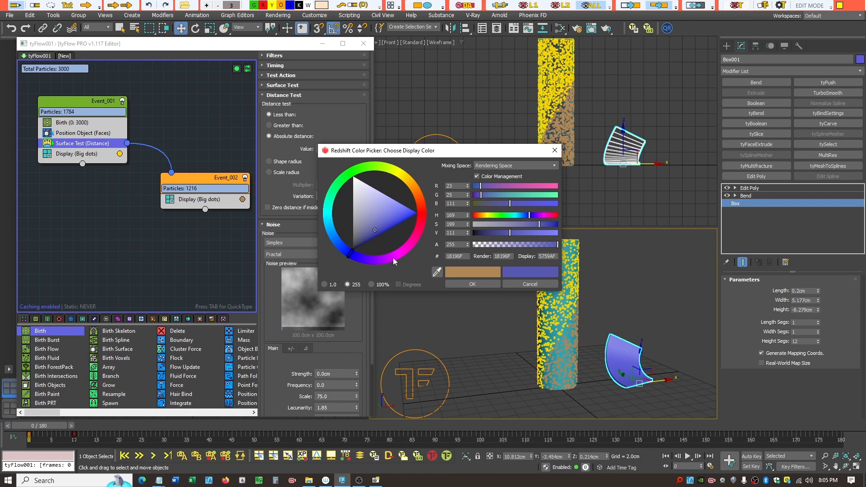
pyautogui.click(406, 209)
pyautogui.click(474, 284)
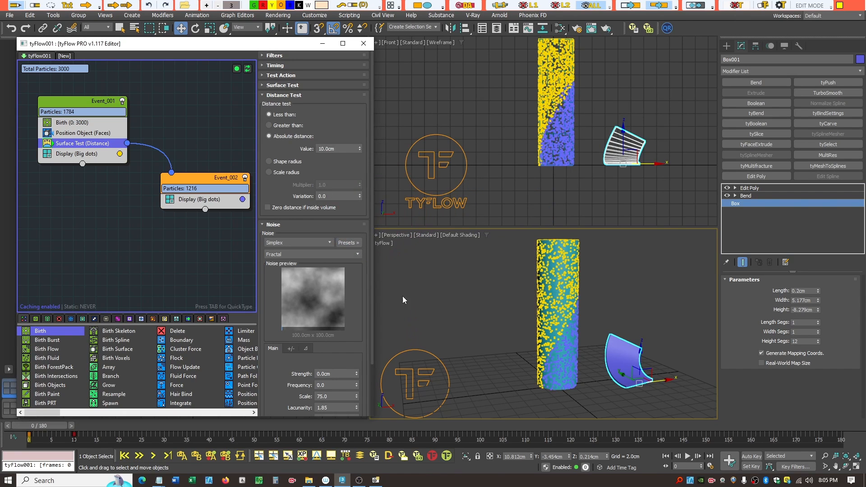
pyautogui.moveTo(215, 181); pyautogui.dragTo(202, 187)
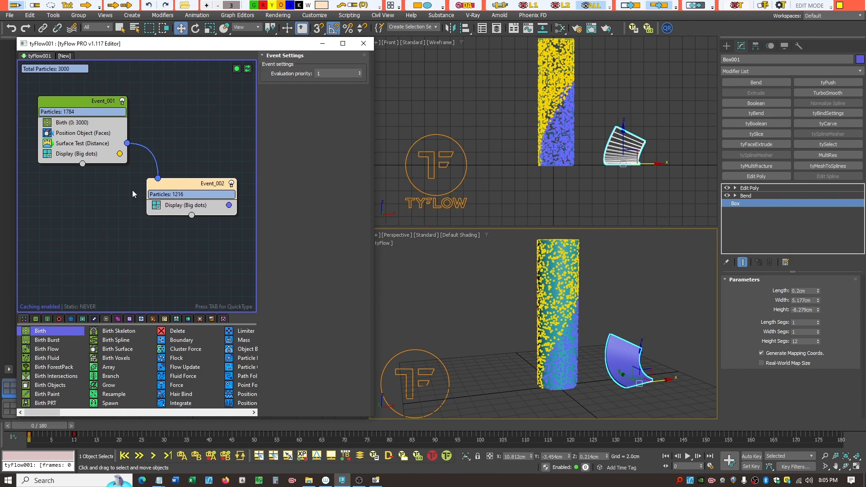
# - Scrub the timeline to check the Surface Test, and set its absolute distance value to 0.75 cm
pyautogui.click(83, 143)
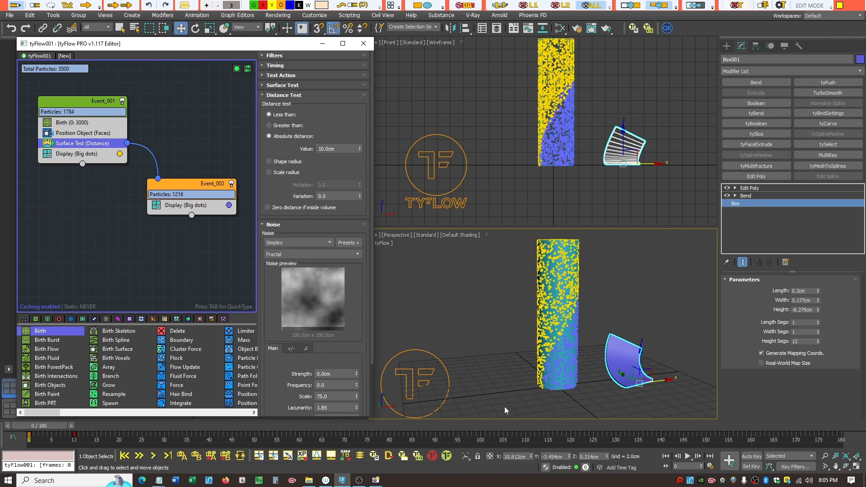
pyautogui.moveTo(58, 426); pyautogui.dragTo(6, 419)
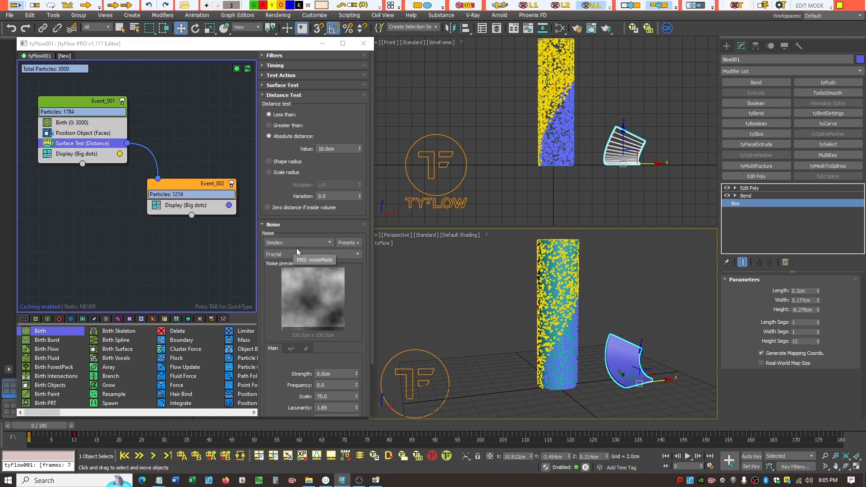
pyautogui.doubleClick(337, 149)
pyautogui.write('.75')
pyautogui.press('Return')
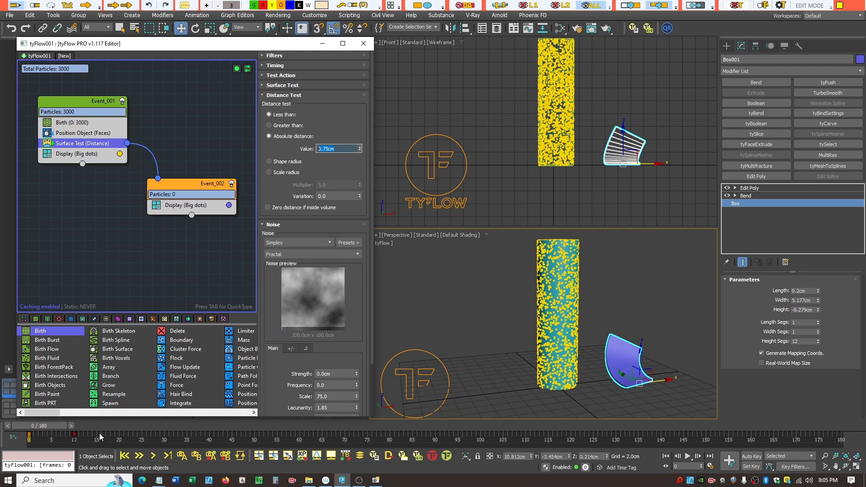
# - Scrub the animation to frame 17, and add a Particle Groups operator above Display in Event_002, assigning simulation group 1
pyautogui.moveTo(58, 426); pyautogui.dragTo(131, 432)
pyautogui.press('w')
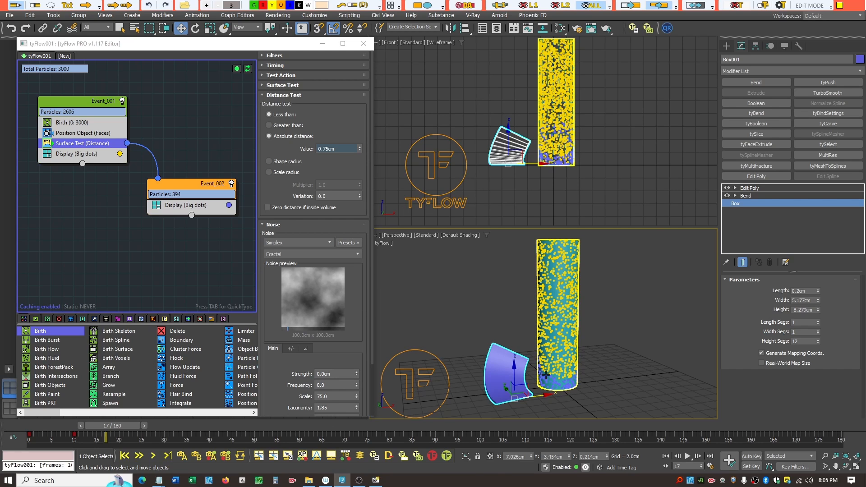
pyautogui.click(179, 208)
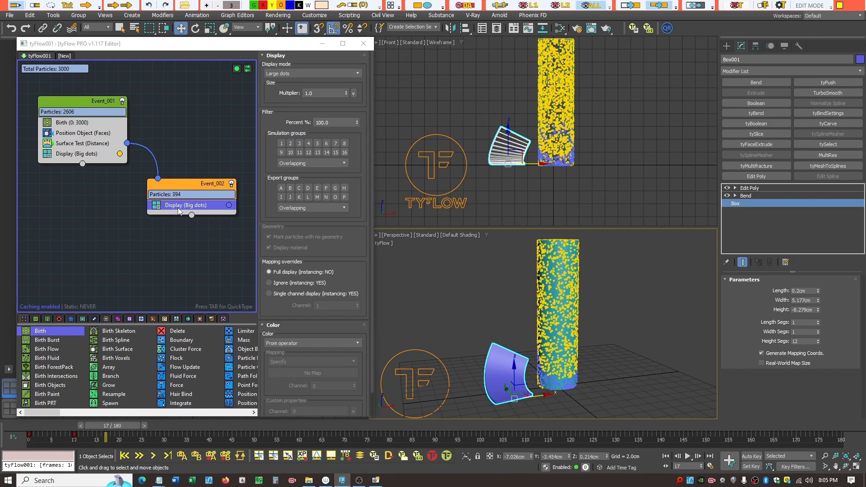
pyautogui.press('Tab')
pyautogui.write('gro')
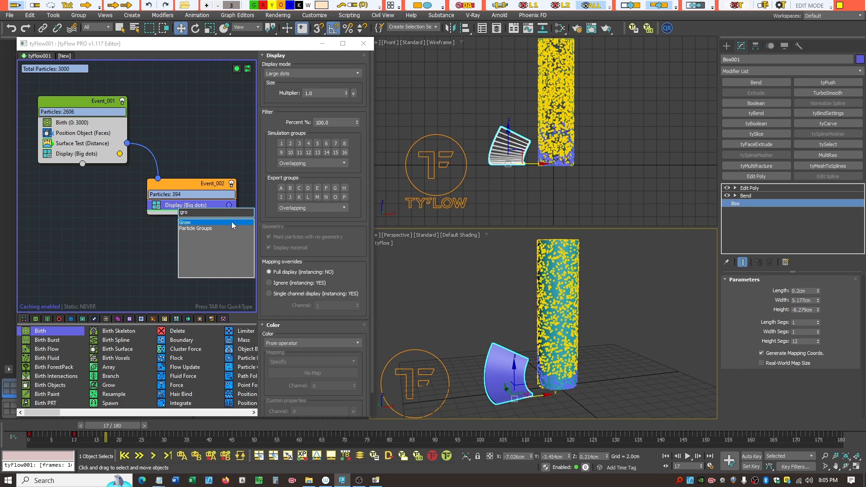
pyautogui.click(194, 229)
pyautogui.moveTo(196, 216); pyautogui.dragTo(199, 204)
pyautogui.click(281, 105)
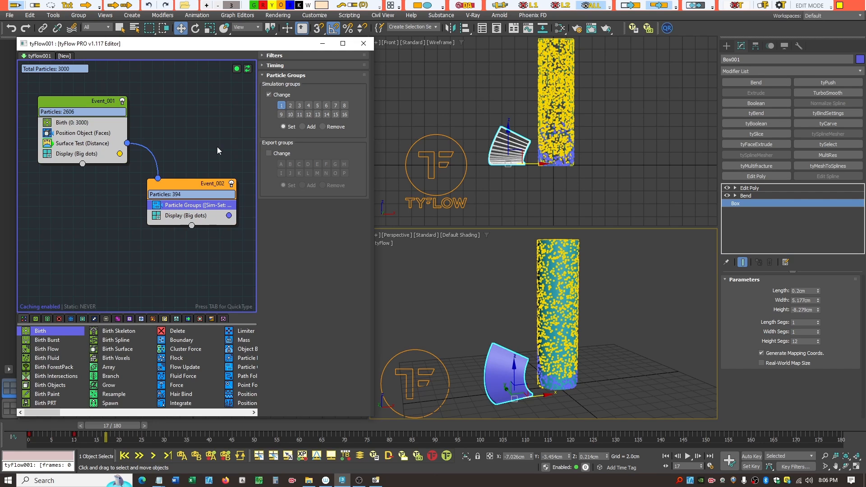
pyautogui.click(281, 107)
# - Add a Property Test operator below Surface Test in Event_001 and switch its output to the opposite side
pyautogui.click(93, 145)
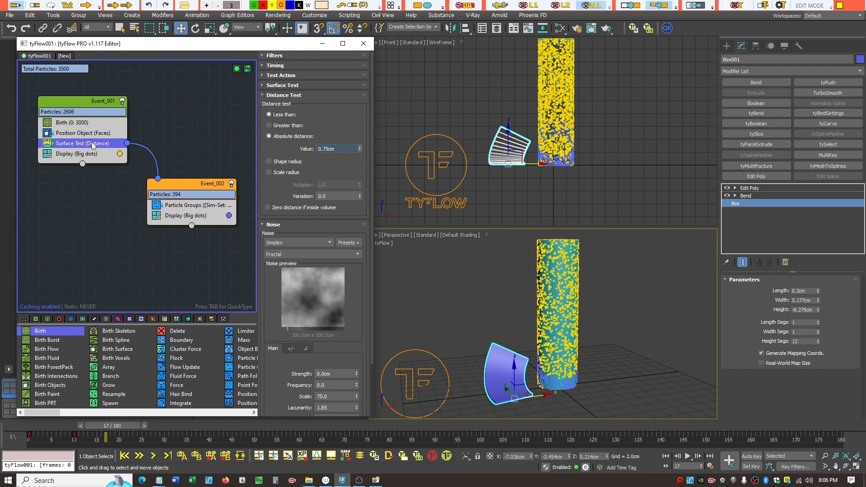
pyautogui.press('Tab')
pyautogui.write('pro')
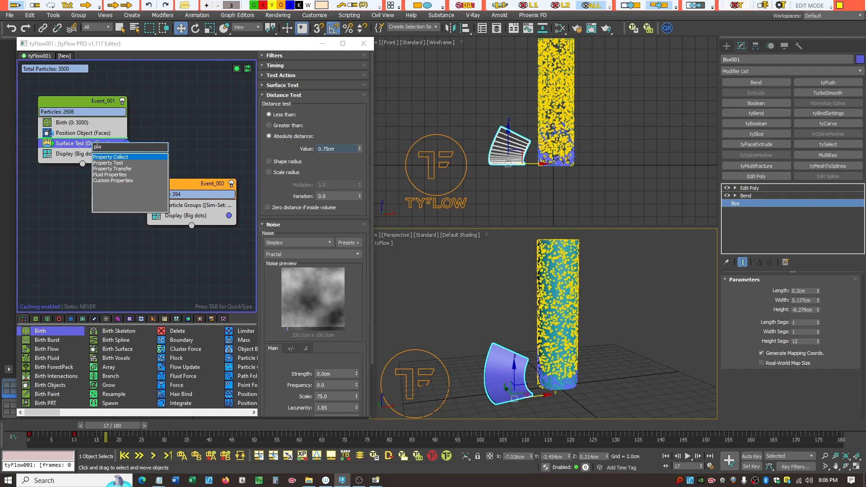
pyautogui.click(119, 162)
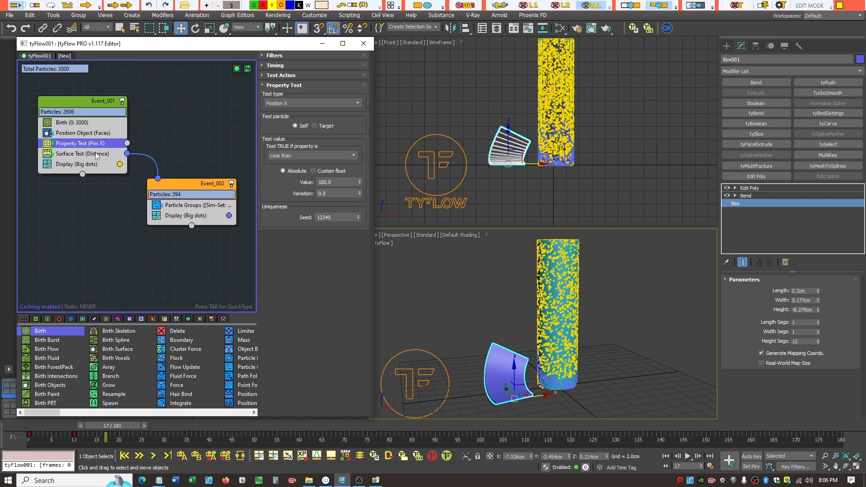
pyautogui.moveTo(93, 145); pyautogui.dragTo(90, 159)
pyautogui.rightClick(105, 153)
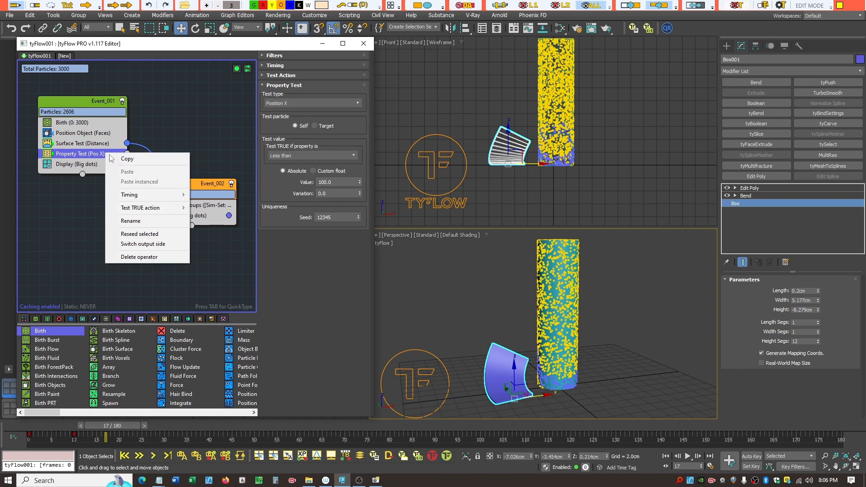
pyautogui.click(151, 244)
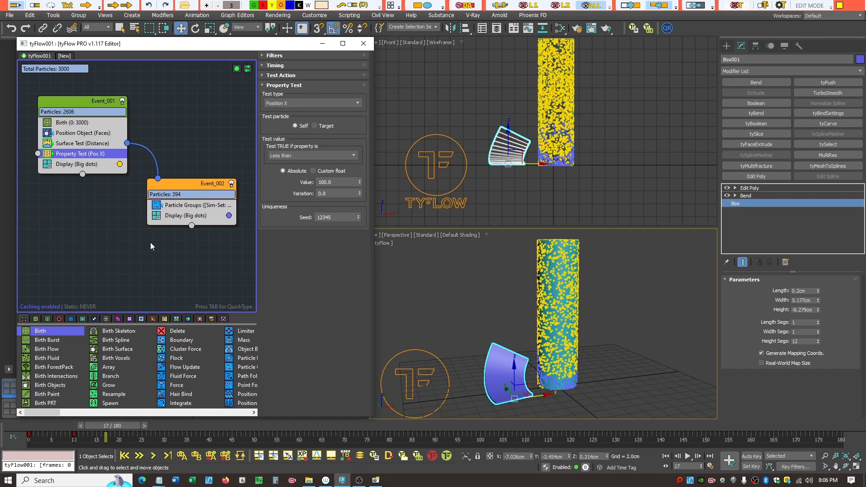
# - Set the Property Test's test type to Neighbor count
pyautogui.click(353, 102)
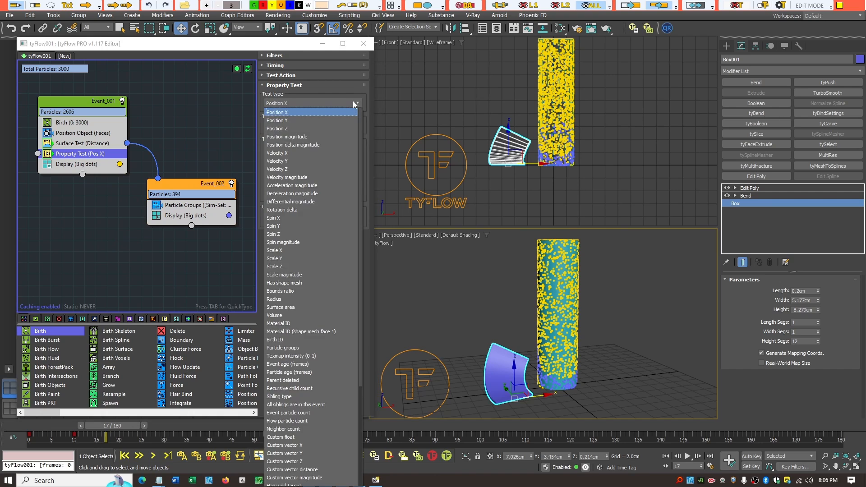
pyautogui.moveTo(359, 216); pyautogui.dragTo(359, 354)
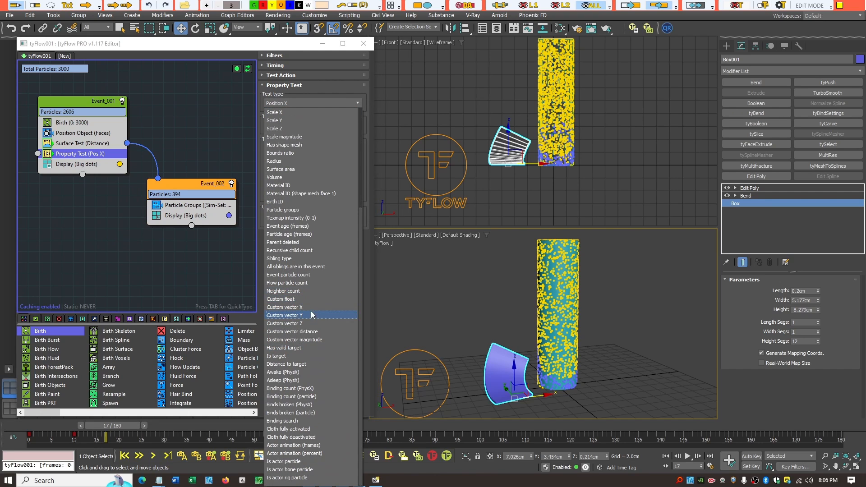
pyautogui.click(291, 296)
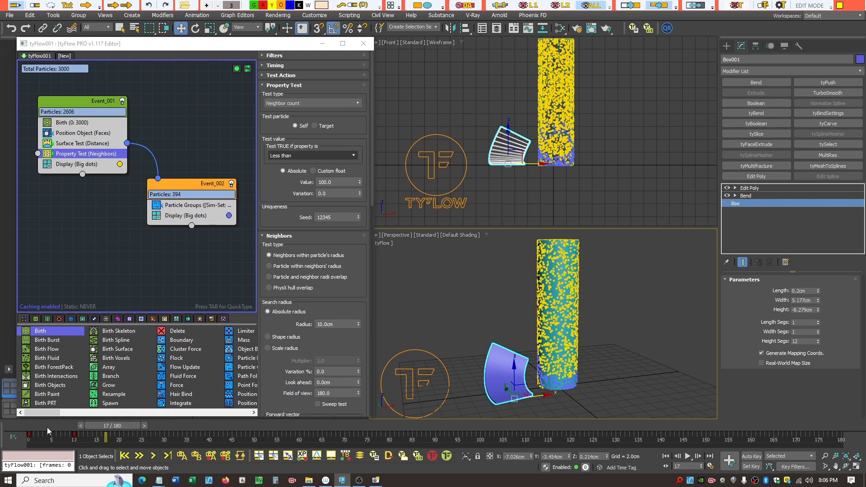
# - Return to frame 0 and limit the Property Test's neighbor search to simulation group 1
pyautogui.moveTo(105, 426); pyautogui.dragTo(13, 433)
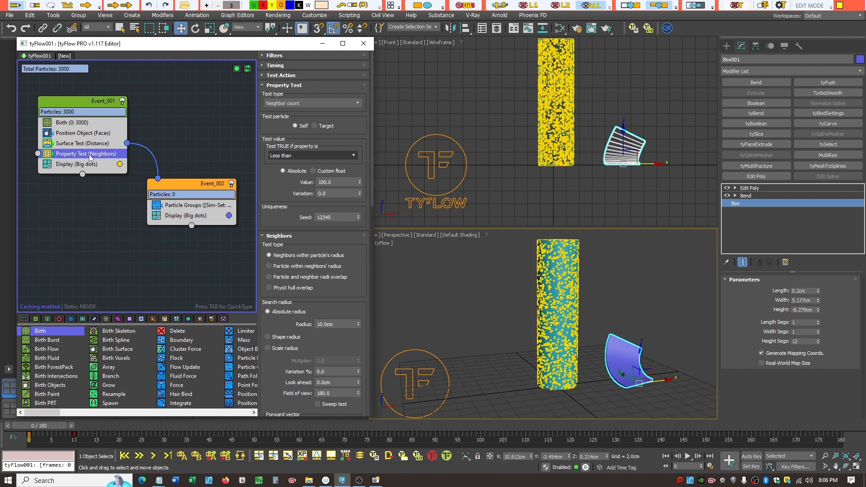
pyautogui.click(266, 86)
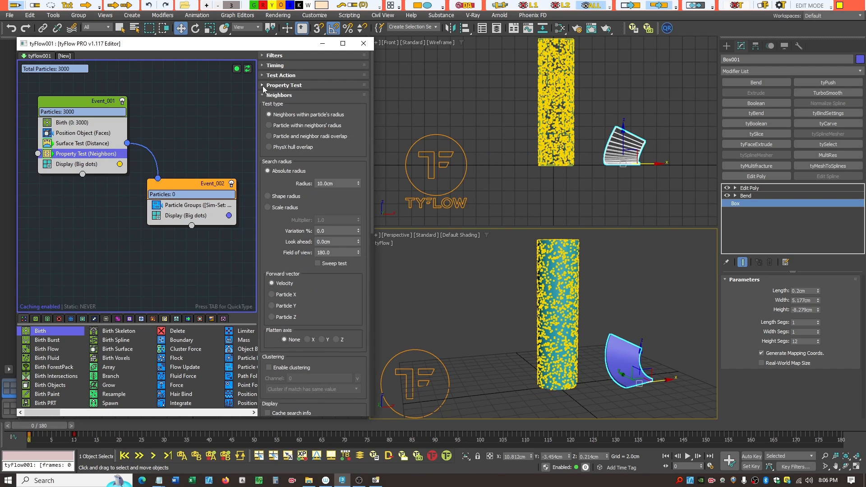
pyautogui.moveTo(372, 224); pyautogui.dragTo(368, 404)
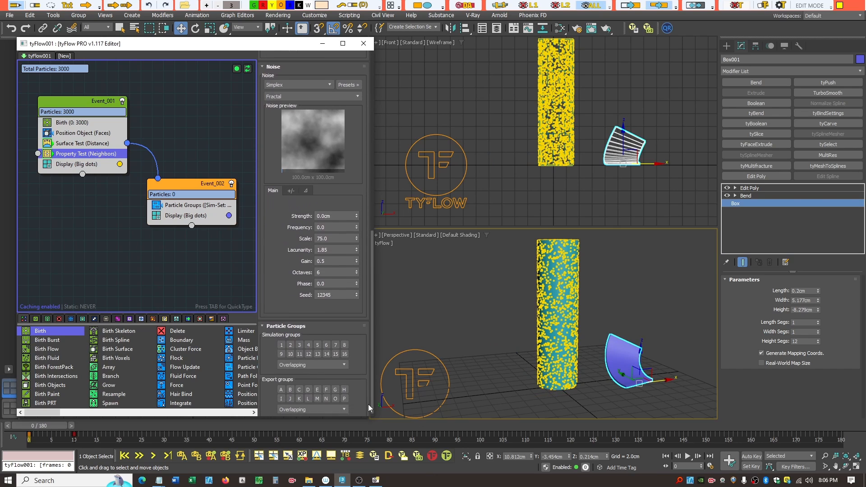
pyautogui.click(281, 341)
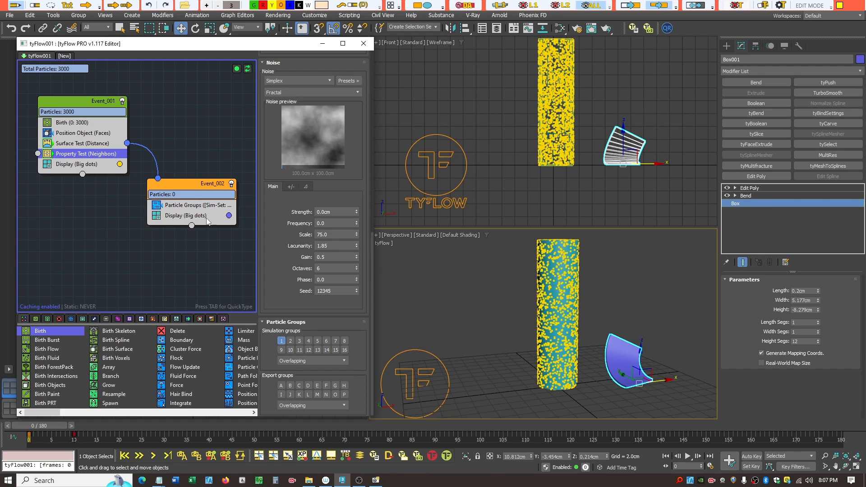
# - Set the Property Test's absolute neighbor search radius to 0.6 cm
pyautogui.moveTo(372, 262); pyautogui.dragTo(370, 88)
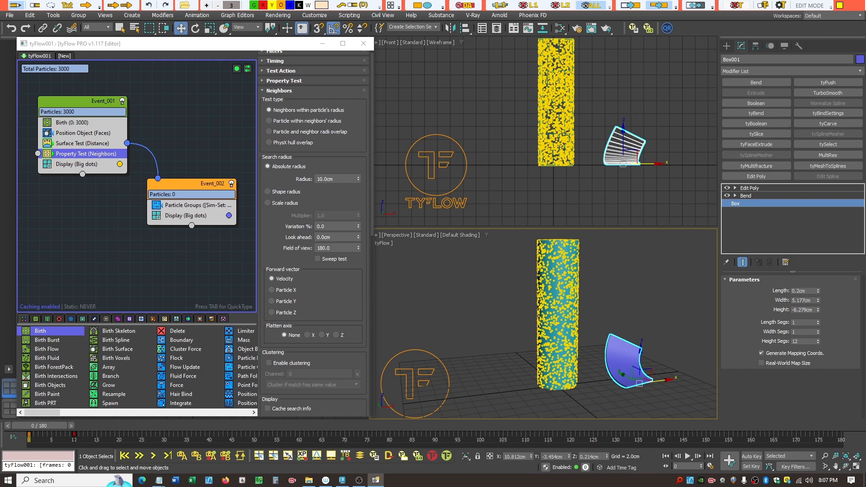
pyautogui.click(339, 179)
pyautogui.write('.6')
pyautogui.press('Return')
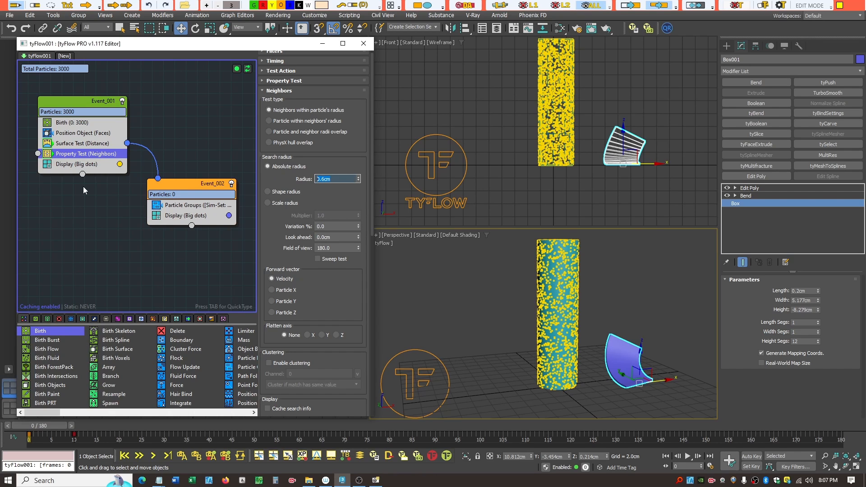
# - Link the Property Test's output to a new Event_003 placed below Event_001, containing a Display operator
pyautogui.moveTo(38, 154); pyautogui.dragTo(71, 237)
pyautogui.click(73, 246)
pyautogui.click(69, 253)
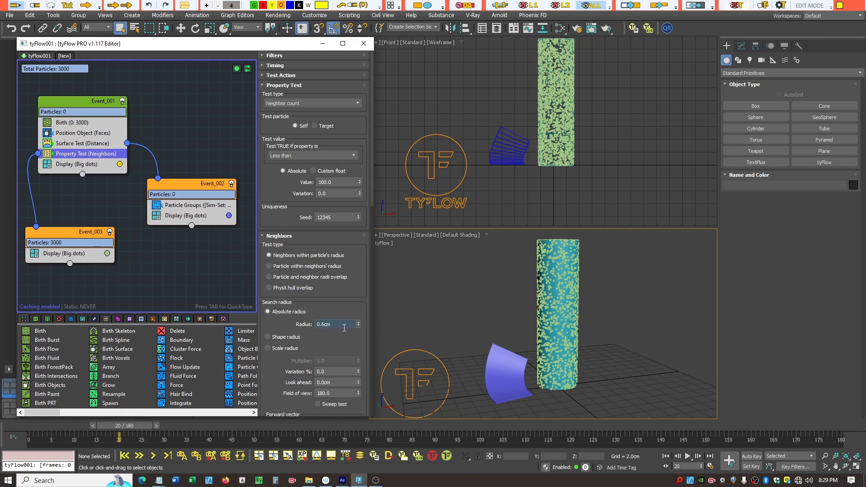
# - Set the Property Test to be true when the neighbor count is greater than an absolute value of 0.6
pyautogui.click(316, 156)
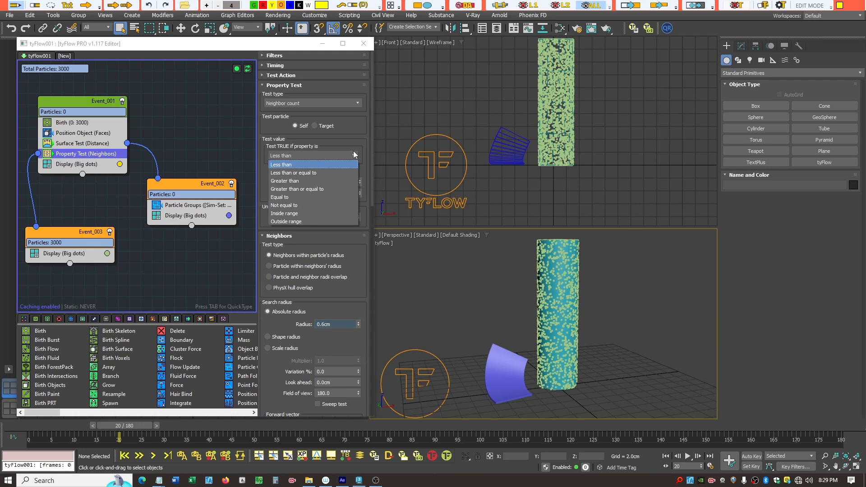
pyautogui.click(314, 181)
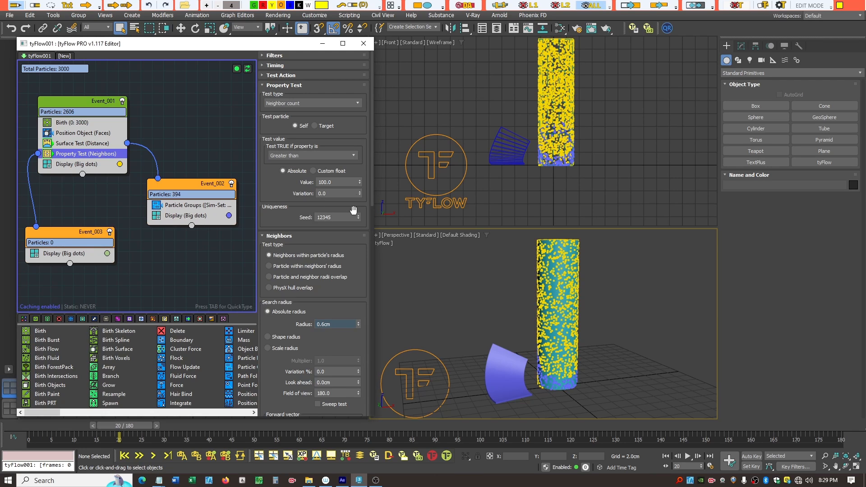
pyautogui.rightClick(361, 185)
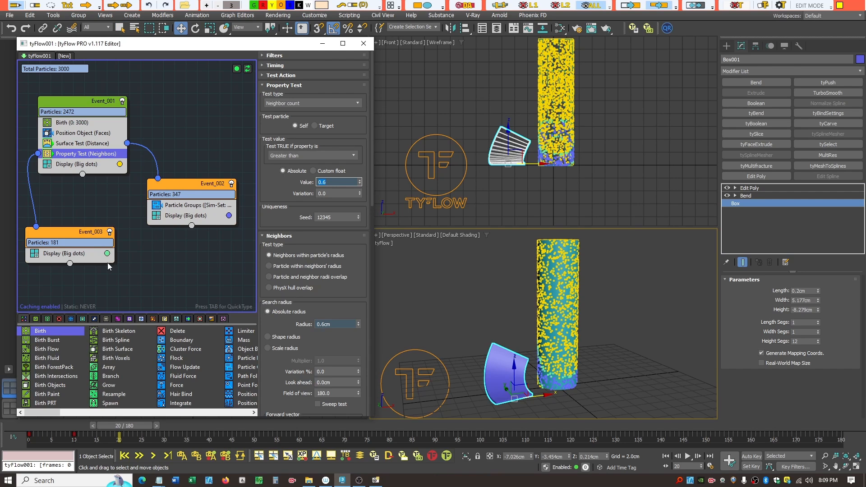
# - Change Event_003's display color to a saturated magenta pink
pyautogui.click(107, 253)
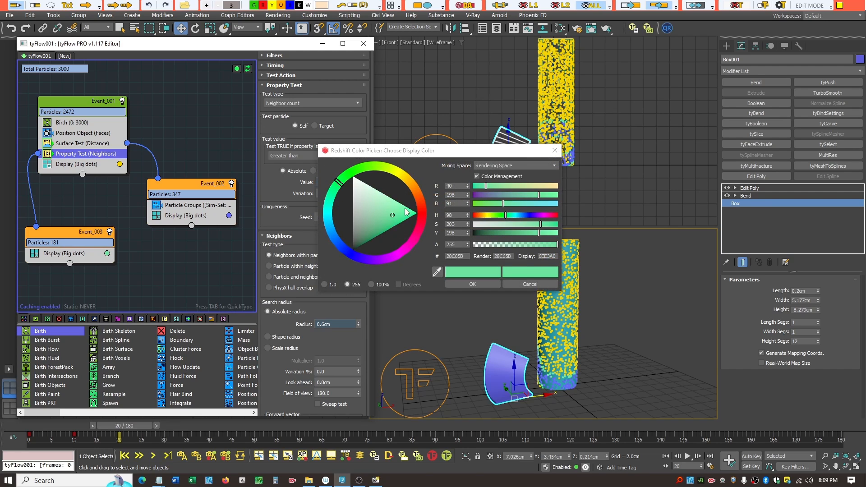
pyautogui.click(415, 240)
pyautogui.moveTo(393, 215); pyautogui.dragTo(419, 214)
pyautogui.click(470, 285)
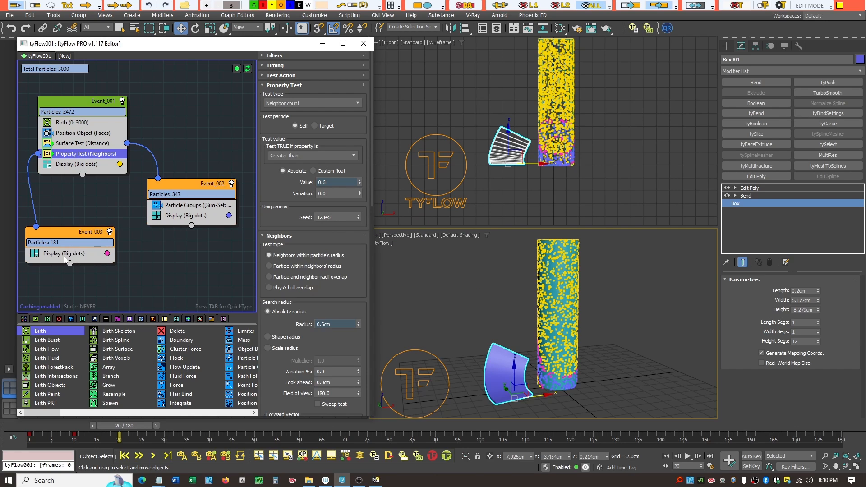
# - Add a Time Test operator above Display in Event_003 and link its output to Event_002
pyautogui.click(62, 253)
pyautogui.press('Tab')
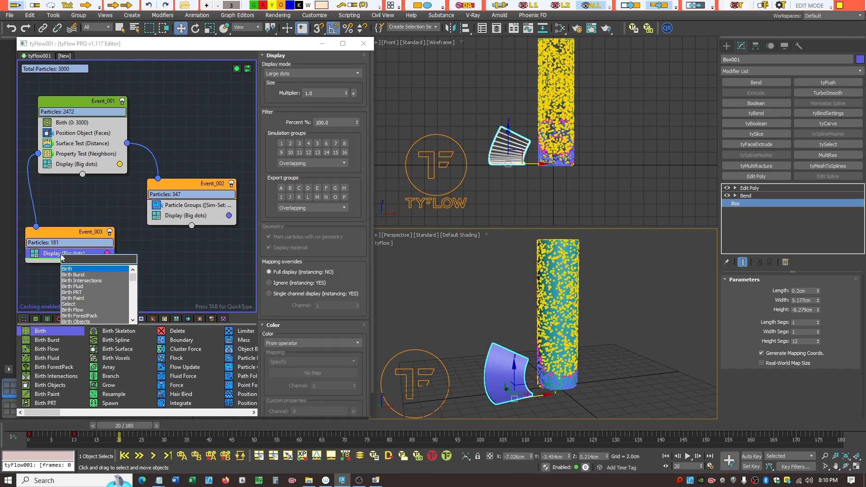
pyautogui.write('time')
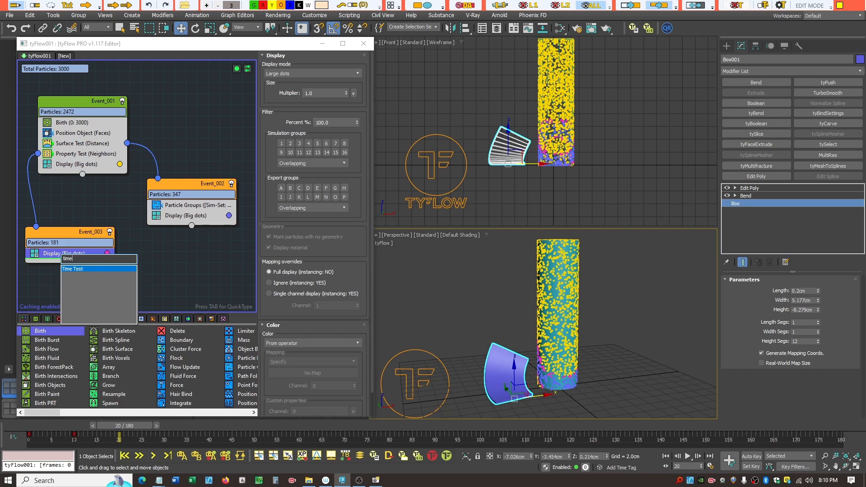
pyautogui.click(78, 270)
pyautogui.moveTo(76, 264); pyautogui.dragTo(145, 196)
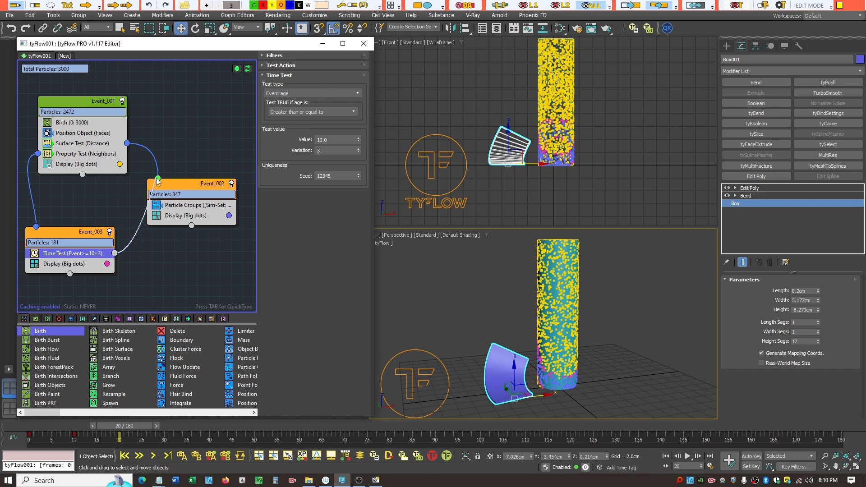
# - Add a point to the wire from Time Test to Event_002 and move it up so the wire runs clear of Event_002
pyautogui.rightClick(138, 222)
pyautogui.click(152, 228)
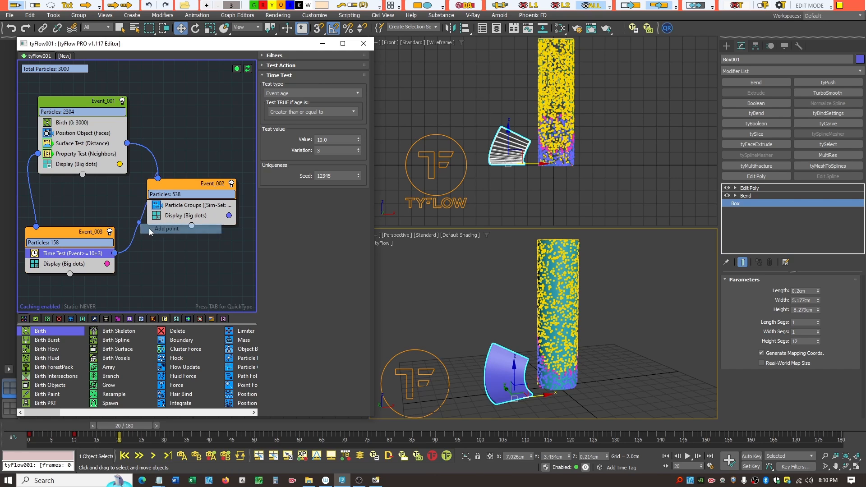
pyautogui.click(138, 221)
pyautogui.moveTo(137, 222); pyautogui.dragTo(129, 180)
pyautogui.click(119, 276)
# - Set the Time Test's event age value to 4 and scrub to frame 43 to check the spread
pyautogui.click(74, 256)
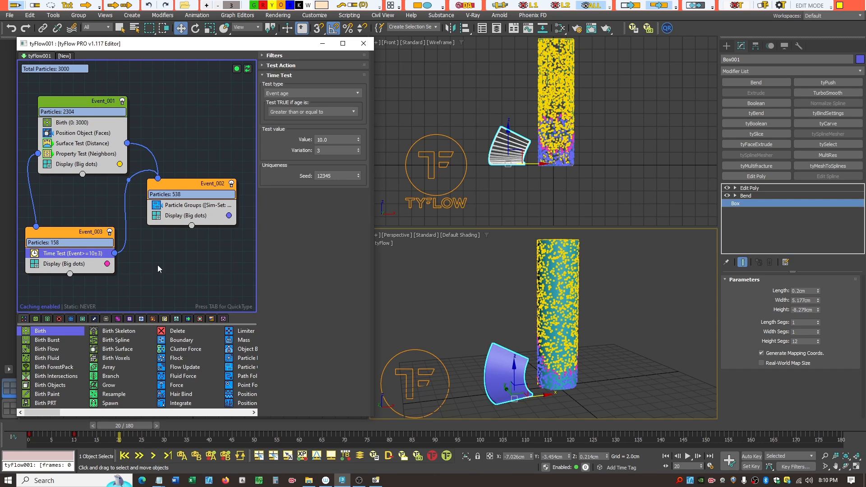
pyautogui.click(332, 140)
pyautogui.write('4')
pyautogui.press('Return')
pyautogui.moveTo(142, 423); pyautogui.dragTo(245, 441)
pyautogui.press('w')
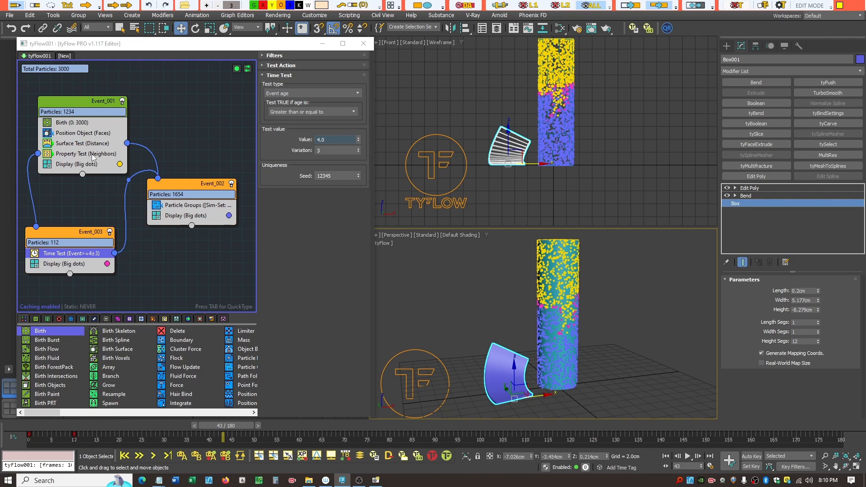
# - Set the Birth operator's total to 6000 particles and scrub to frame 76 to check the growth
pyautogui.click(64, 124)
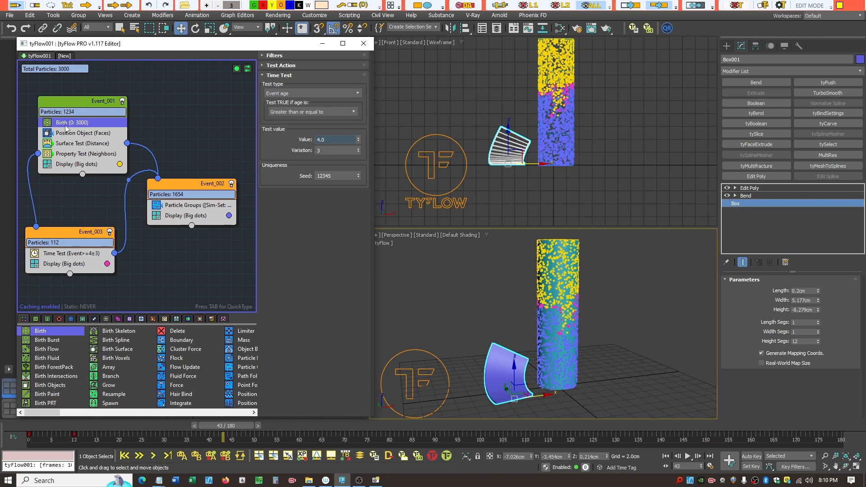
pyautogui.click(343, 96)
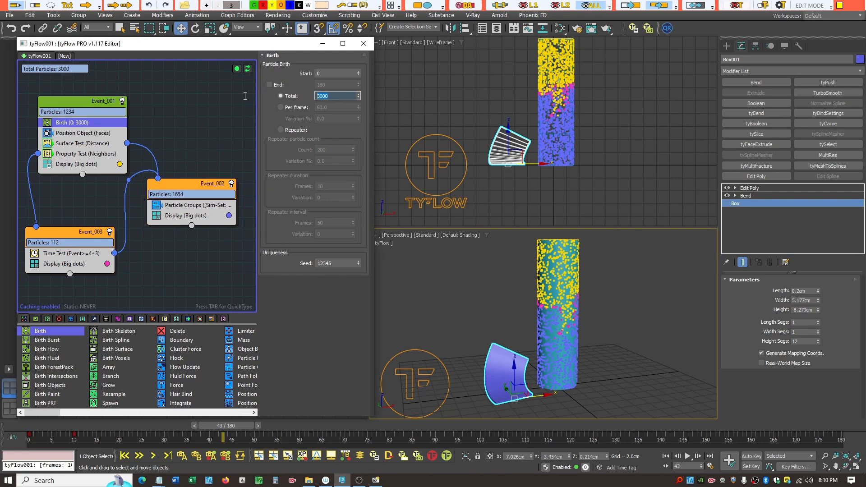
pyautogui.write('6000')
pyautogui.press('Return')
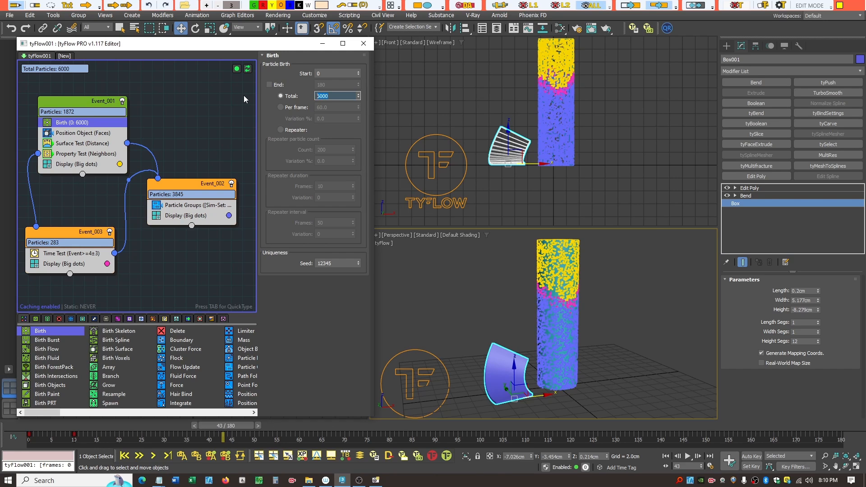
pyautogui.moveTo(231, 426); pyautogui.dragTo(372, 408)
pyautogui.press('w')
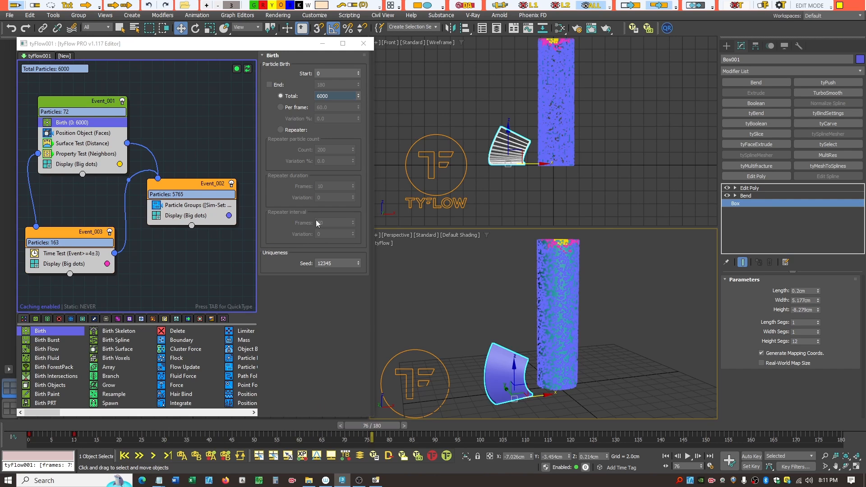
# - Review the Surface Test distance and the Property Test neighbor settings in Event_001, and scrub back to frame 49
pyautogui.click(80, 145)
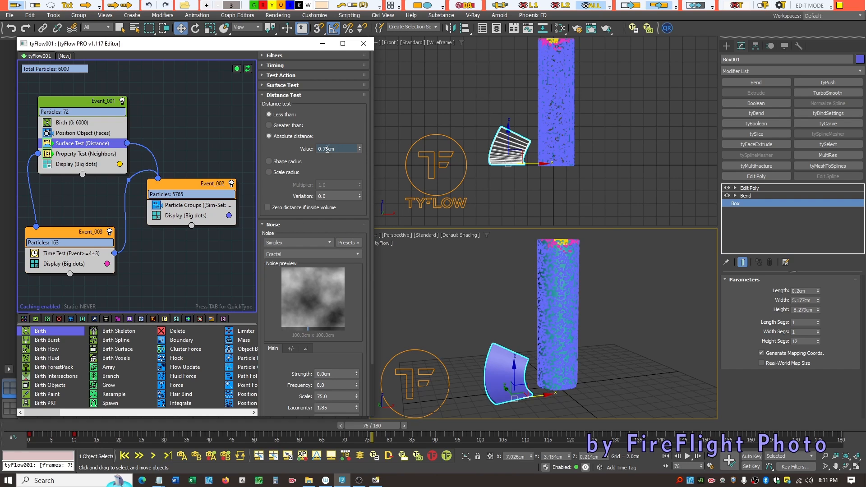
pyautogui.click(75, 155)
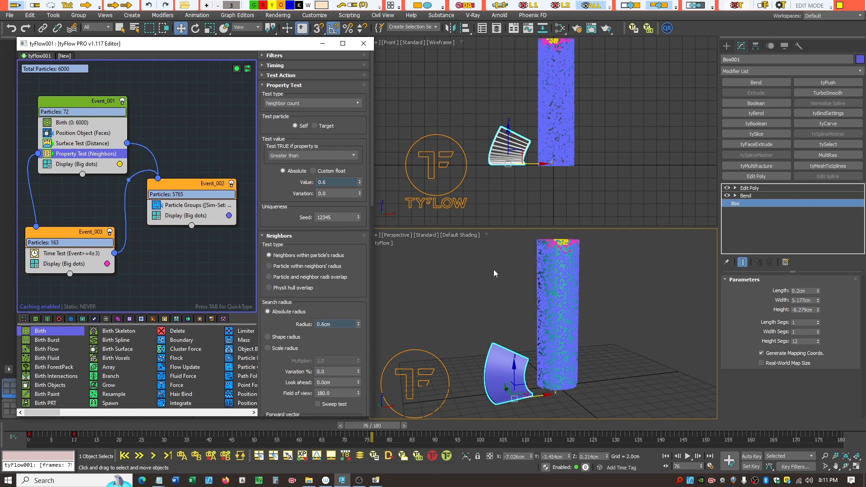
pyautogui.moveTo(388, 426); pyautogui.dragTo(269, 428)
pyautogui.press('w')
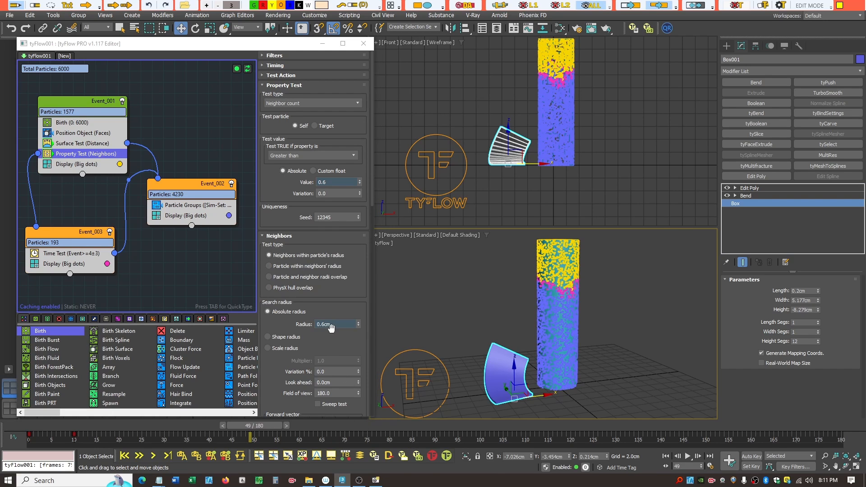
# - Try a neighbor search radius of 0.8 cm in the Property Test, scrub to frame 30, and restore the radius to 0.6 cm
pyautogui.click(344, 324)
pyautogui.write('.')
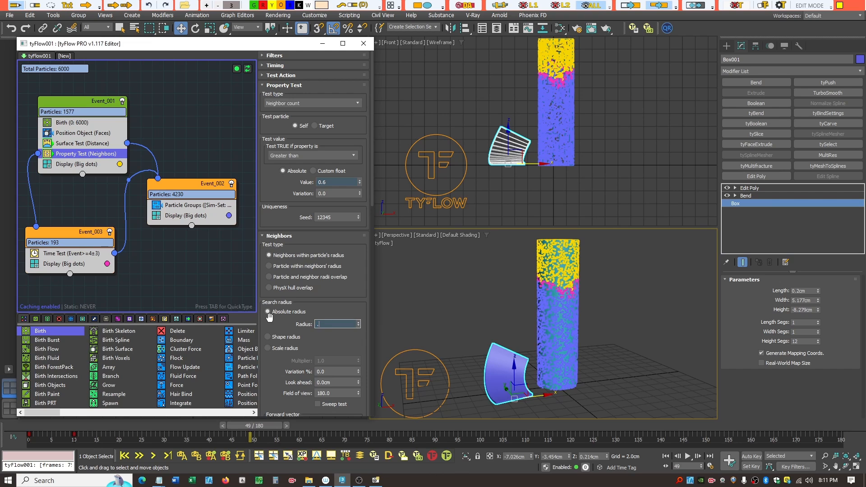
pyautogui.write('8')
pyautogui.press('Return')
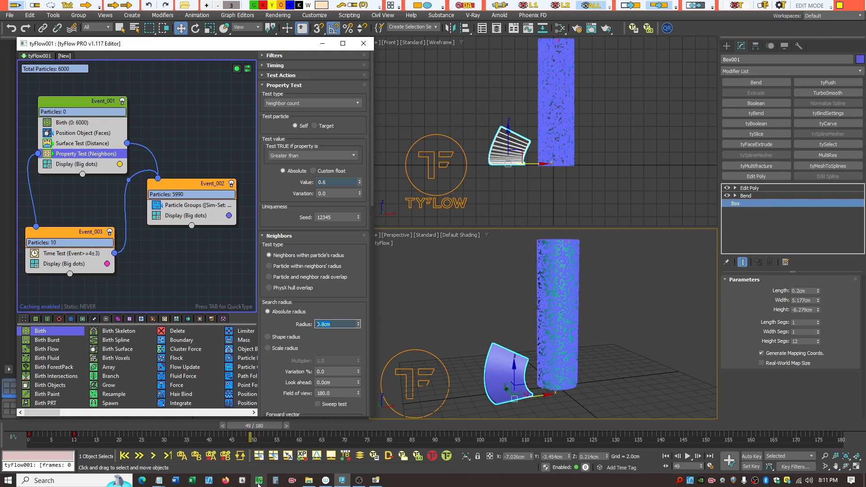
pyautogui.moveTo(269, 427); pyautogui.dragTo(184, 435)
pyautogui.moveTo(341, 325); pyautogui.dragTo(286, 320)
pyautogui.write('.6')
pyautogui.press('Return')
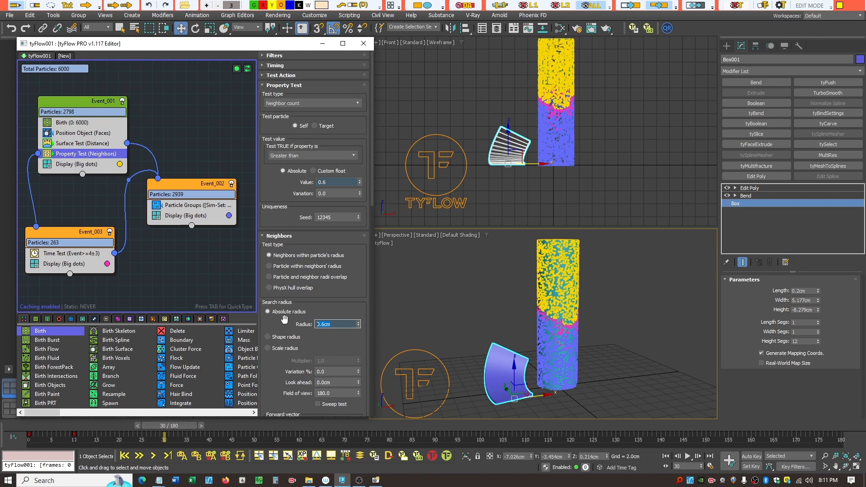
# - Set the Time Test's event age value to 6 in Event_003 and scrub to frame 113 to check the growth
pyautogui.click(92, 254)
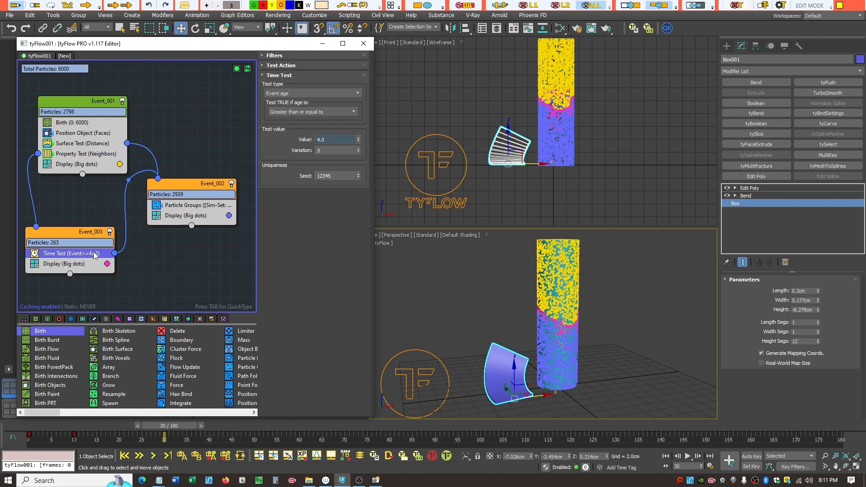
pyautogui.click(337, 138)
pyautogui.write('5')
pyautogui.press('Return')
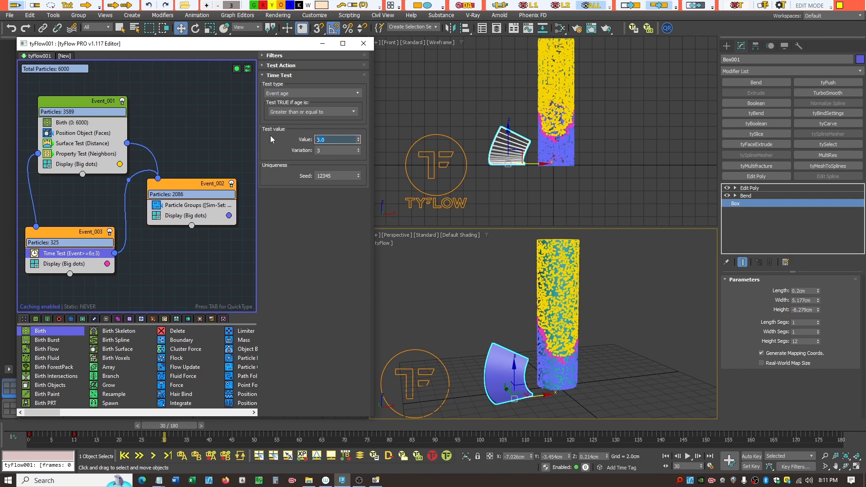
pyautogui.moveTo(180, 427); pyautogui.dragTo(535, 426)
pyautogui.press('w')
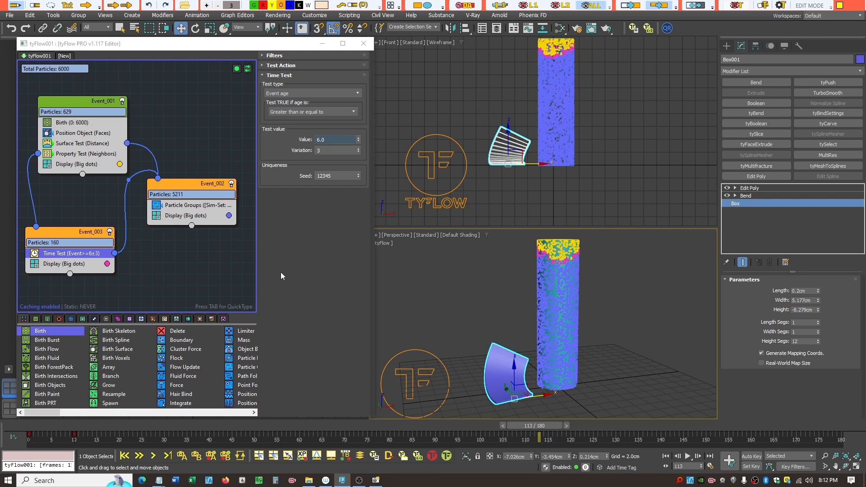
# - Add a Shape operator between Particle Groups and Display in Event_002
pyautogui.click(183, 205)
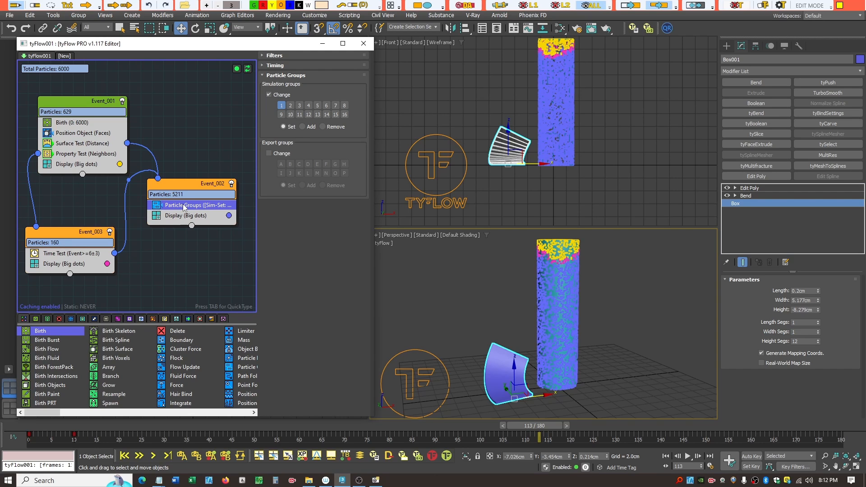
pyautogui.press('Tab')
pyautogui.write('sha')
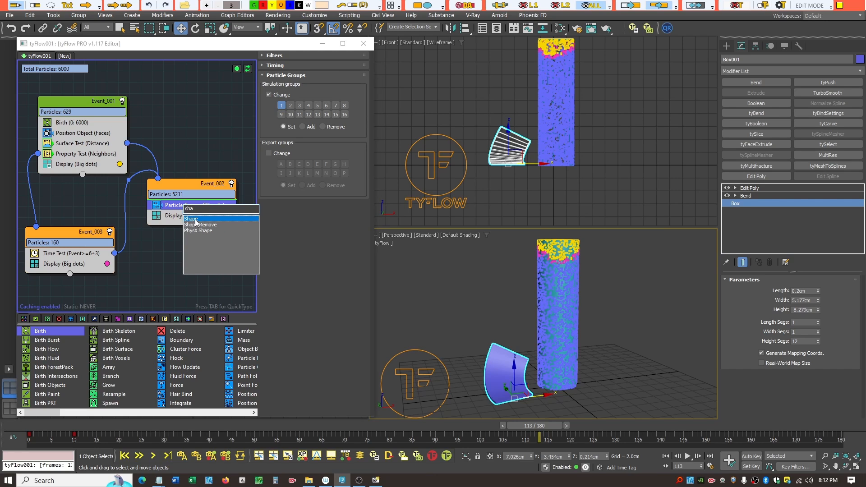
pyautogui.click(194, 219)
pyautogui.moveTo(181, 205); pyautogui.dragTo(195, 221)
# - Scrub back to frame 23 and set Event_002's Display mode to Geometry, leaving its display color as is
pyautogui.moveTo(529, 427); pyautogui.dragTo(130, 427)
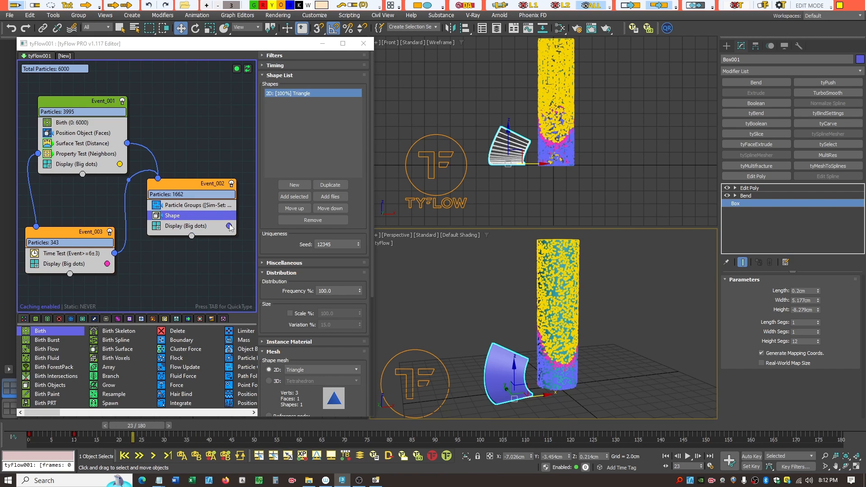
pyautogui.click(229, 226)
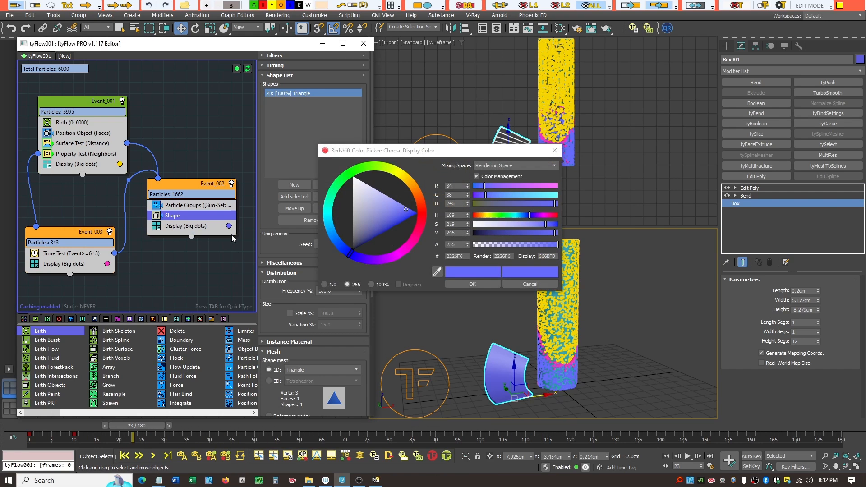
pyautogui.click(524, 285)
pyautogui.click(178, 226)
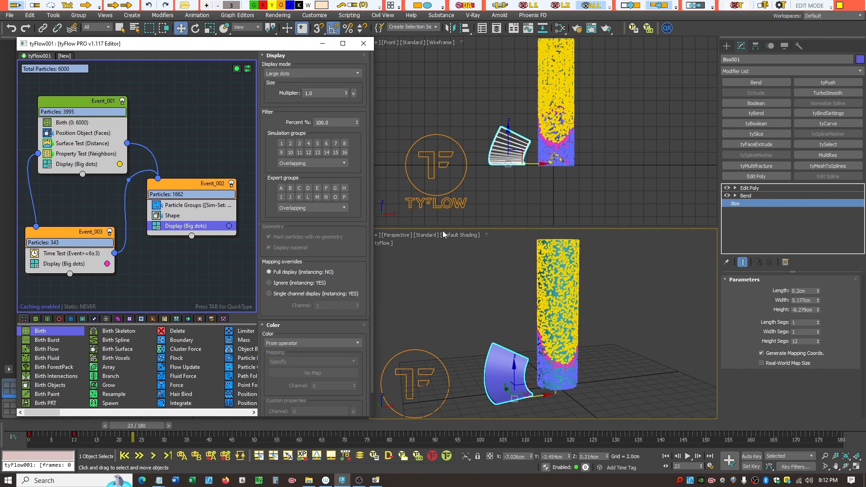
pyautogui.click(356, 73)
pyautogui.click(293, 140)
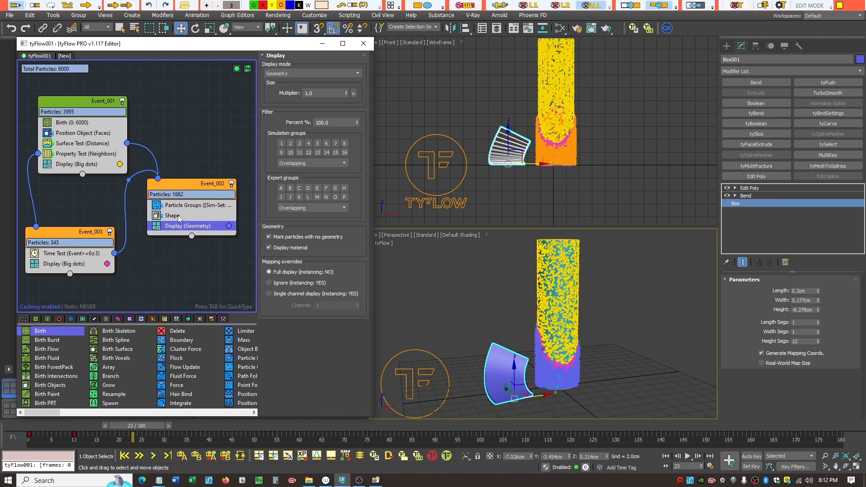
# - Set the Shape operator's mesh in Event_002 to the 3D Geosphere (MidRes)
pyautogui.click(179, 216)
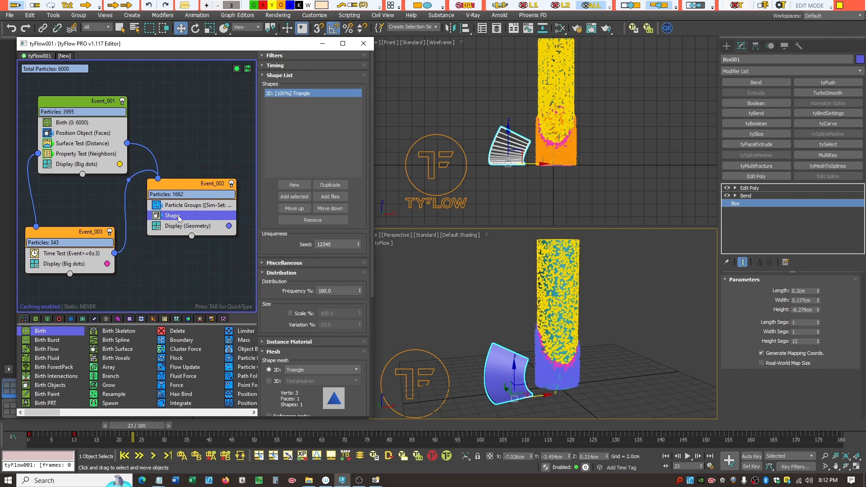
pyautogui.click(270, 76)
pyautogui.click(270, 203)
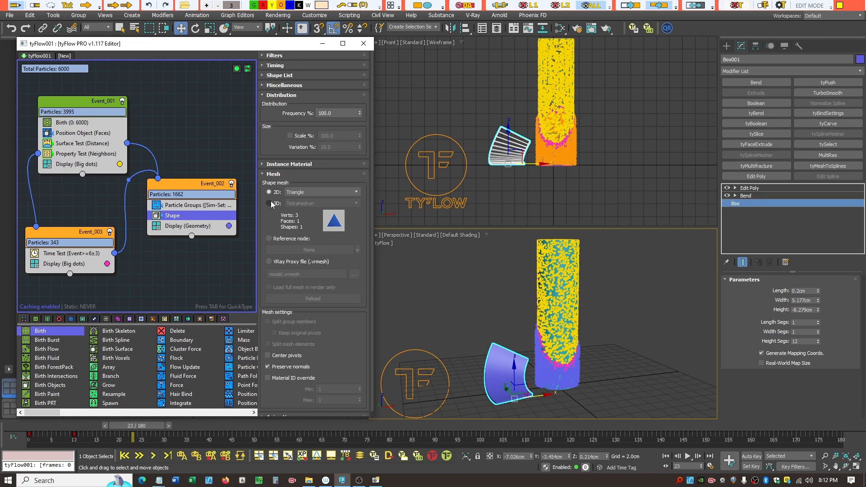
pyautogui.click(358, 203)
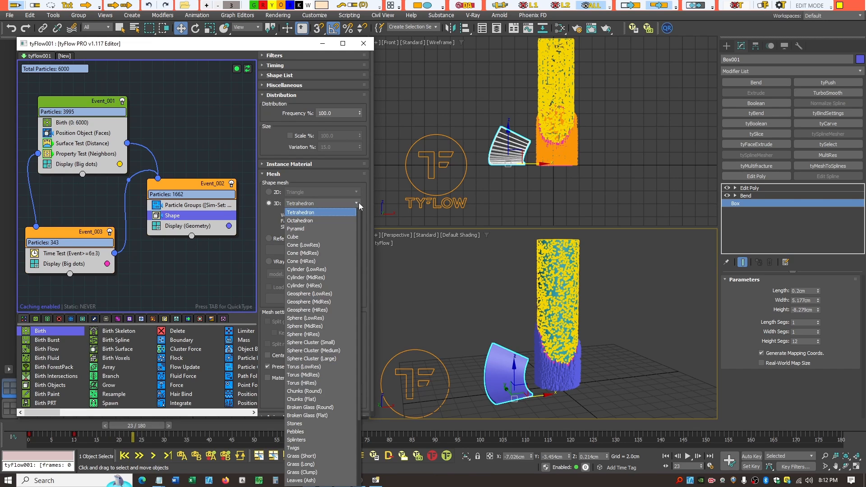
pyautogui.click(321, 302)
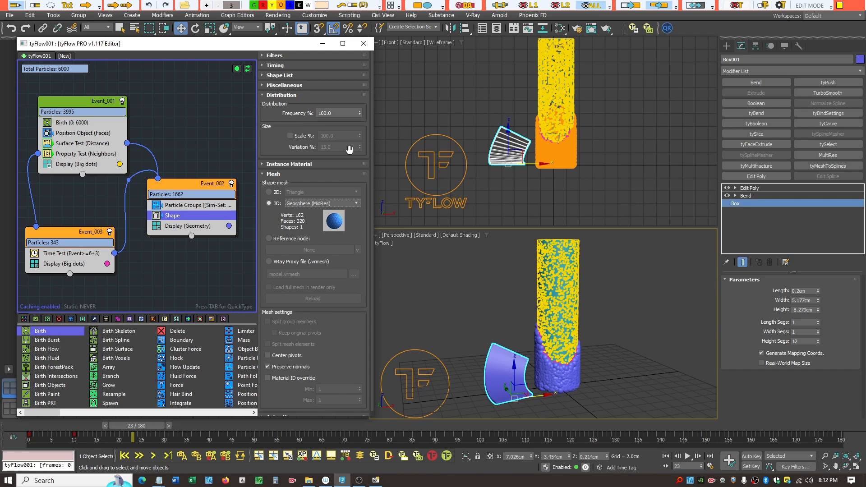
# - Enable the Shape's size scale at 80% with 65% variation and scrub to frame 86 to check the spheres
pyautogui.click(305, 136)
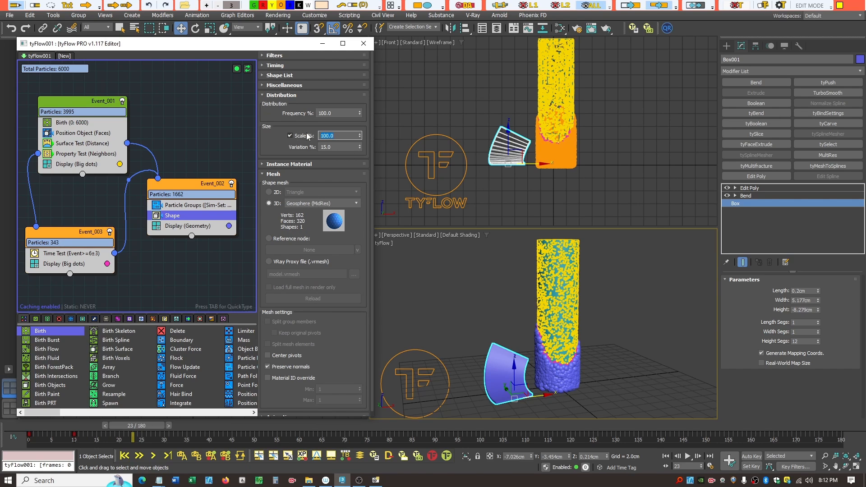
pyautogui.press('Return')
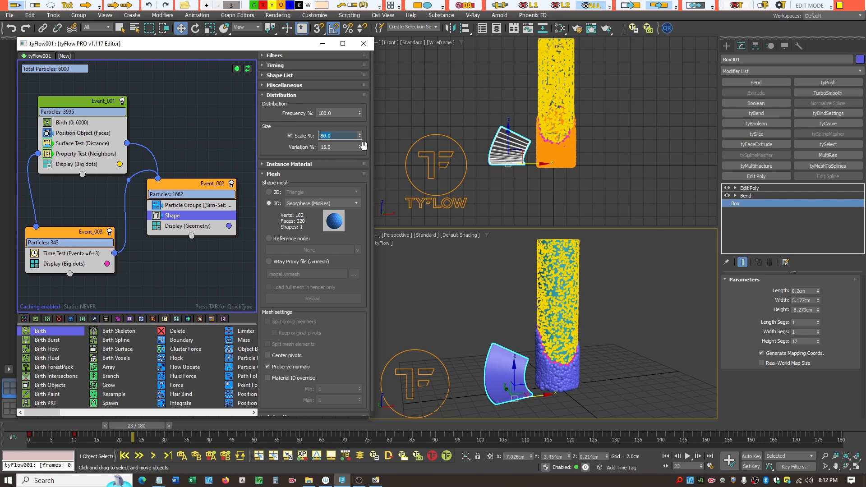
pyautogui.click(340, 147)
pyautogui.press('Return')
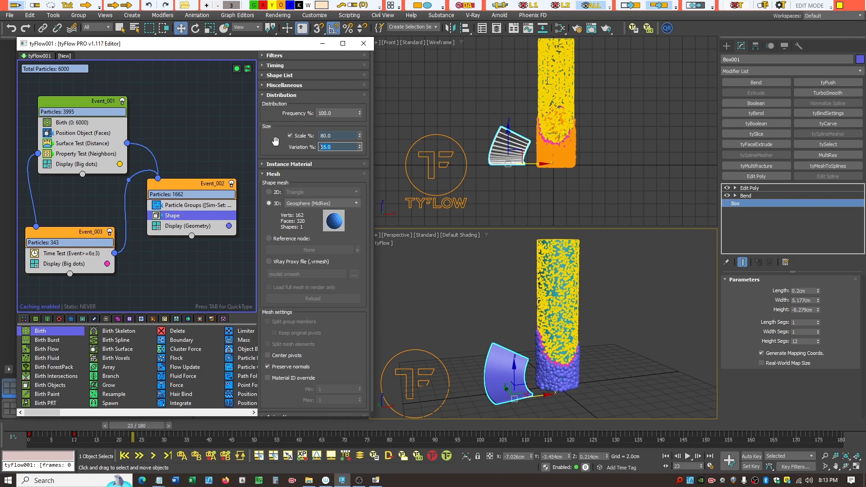
pyautogui.moveTo(141, 429); pyautogui.dragTo(423, 422)
pyautogui.press('w')
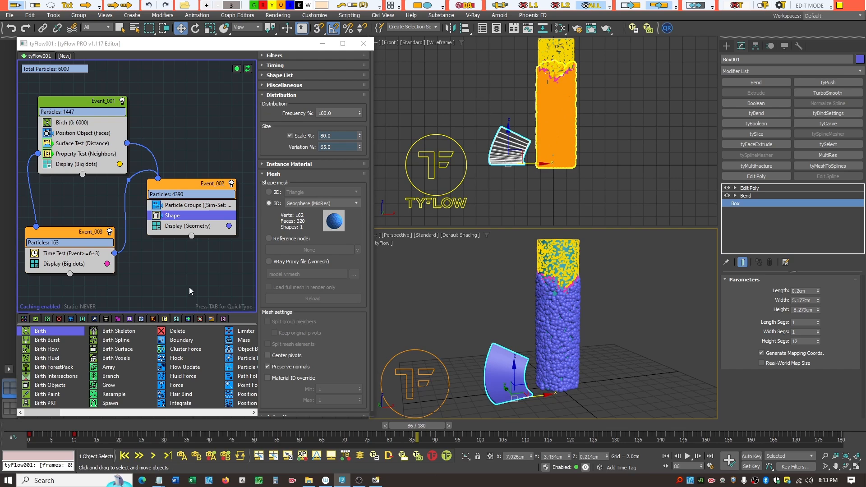
# - Set the Birth operator's total to 9000 particles and scrub forward past frame 86 to check the coverage
pyautogui.click(79, 124)
pyautogui.moveTo(336, 95); pyautogui.dragTo(294, 98)
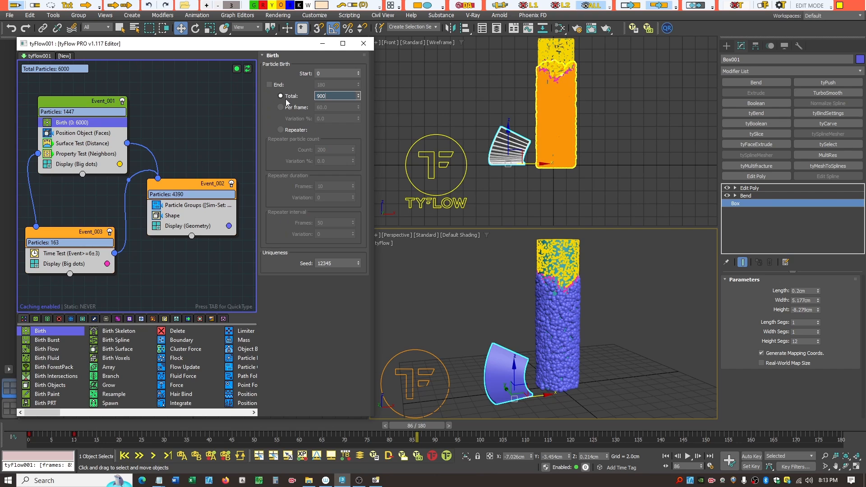
pyautogui.write('9000')
pyautogui.press('Return')
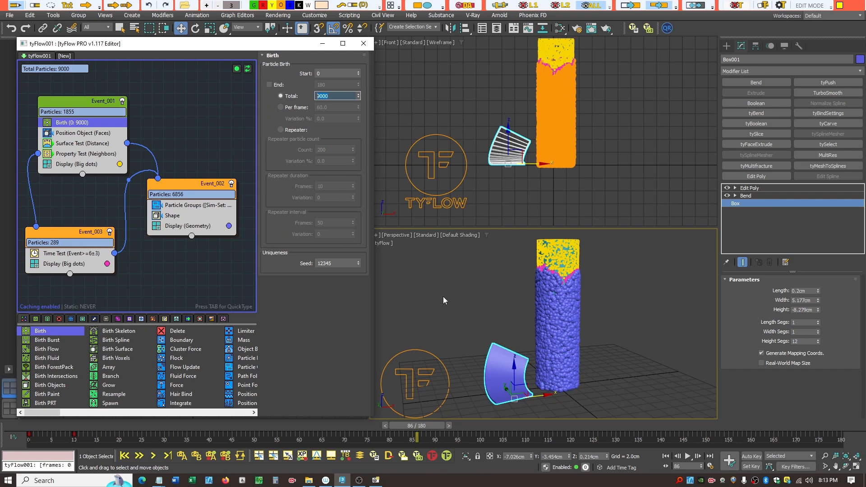
pyautogui.moveTo(416, 426); pyautogui.dragTo(513, 417)
pyautogui.press('w')
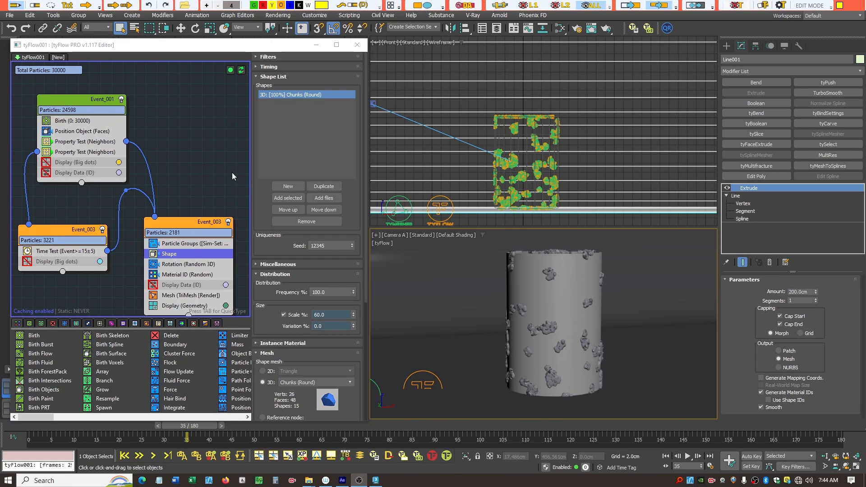
# - In the finished 30000-particle scene, examine the first neighbor Property Test, and select the tyMesher to look through its parameters
pyautogui.click(86, 142)
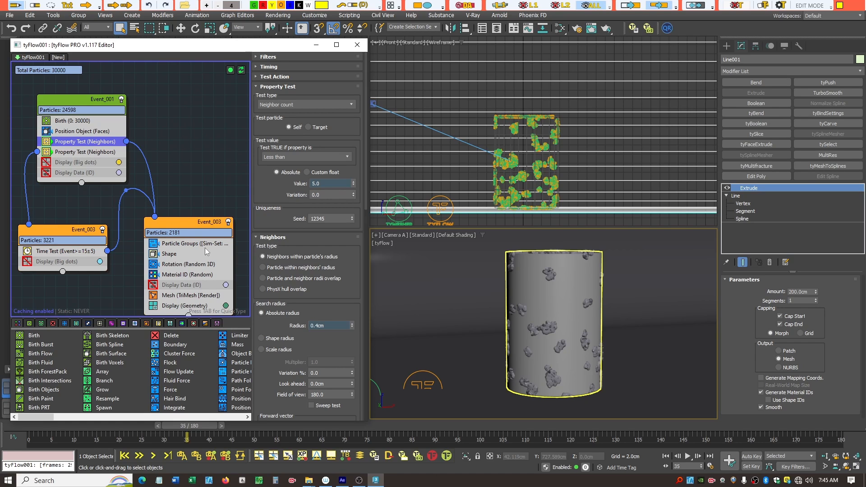
pyautogui.click(400, 220)
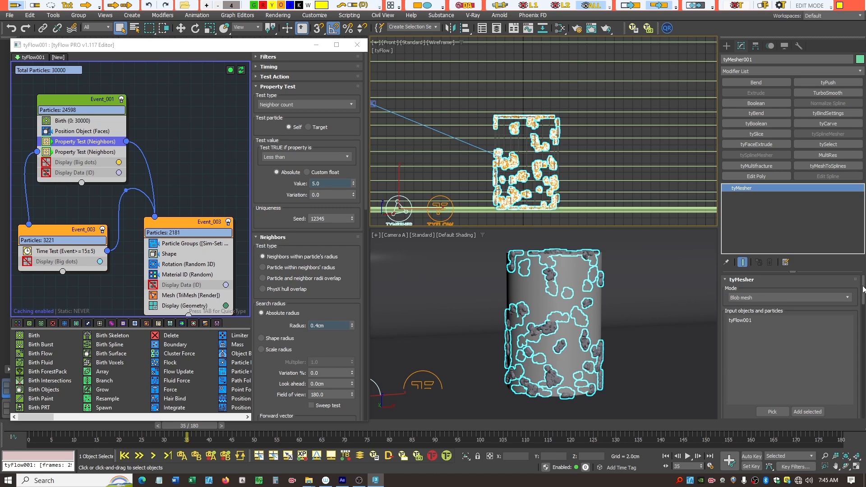
pyautogui.scroll(-10, 863, 291)
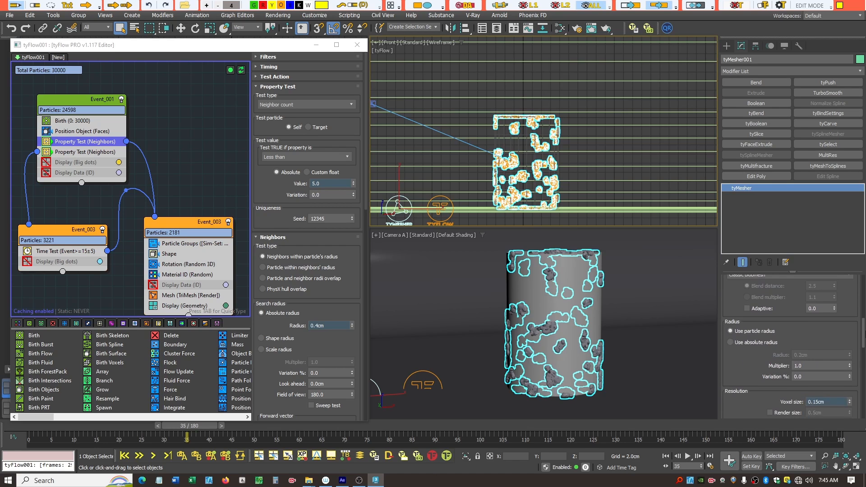
pyautogui.scroll(-10, 793, 347)
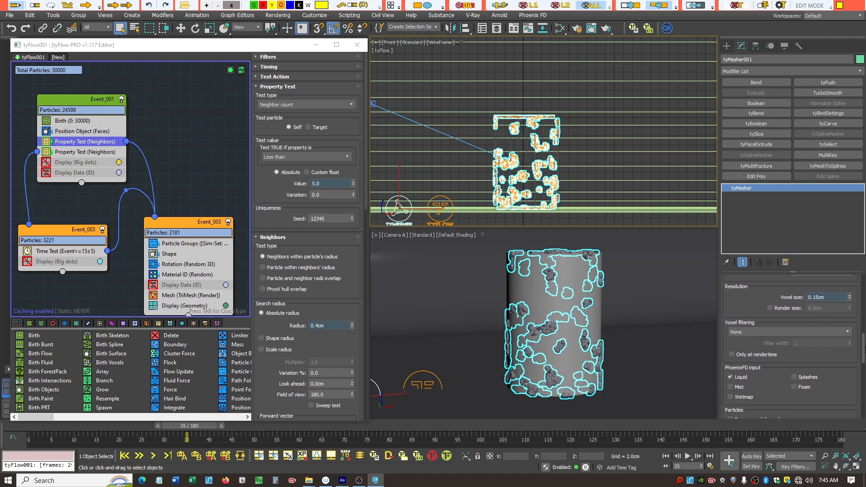
pyautogui.scroll(-10, 793, 347)
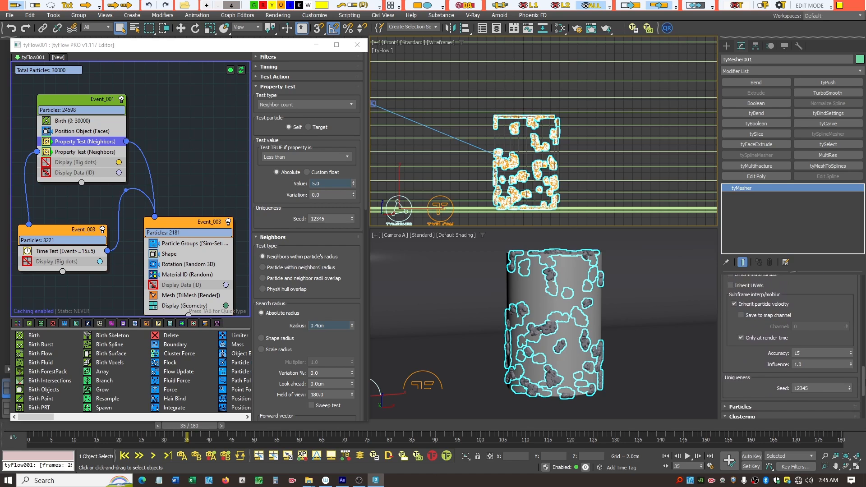
pyautogui.scroll(-3, 793, 347)
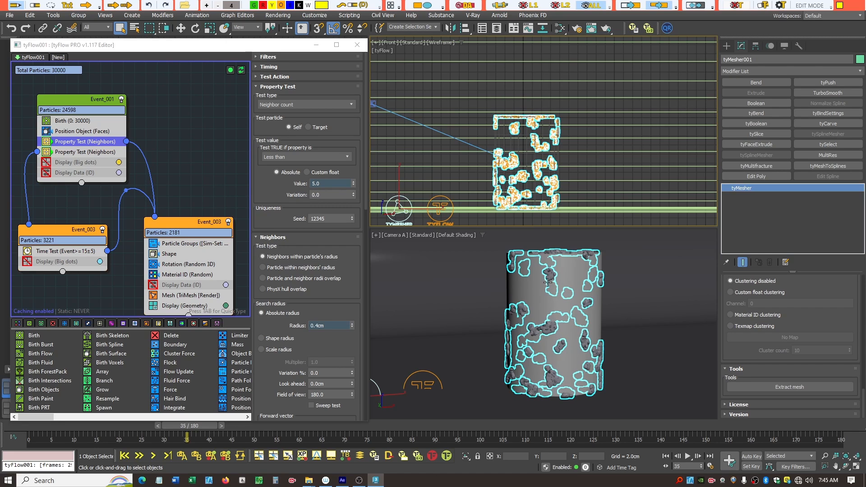
# - Review the Shape, Rotation and Material ID operators in the lower event, and view the scene's materials in the Slate Material Editor
pyautogui.click(170, 255)
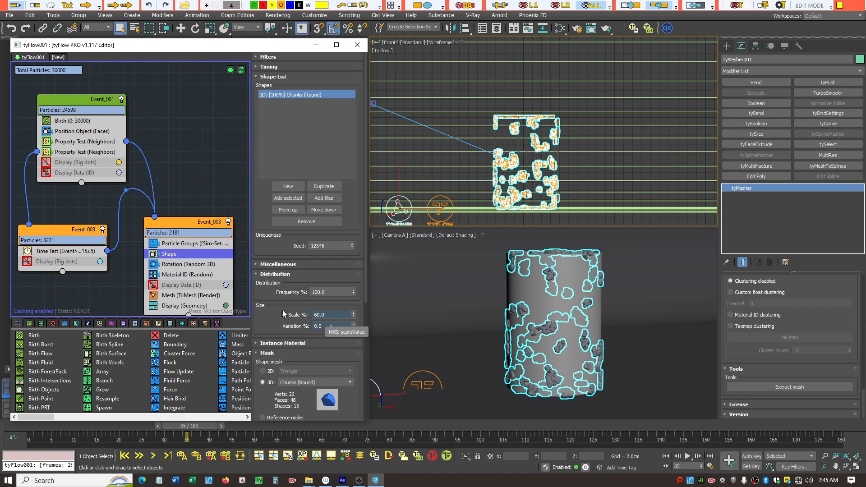
pyautogui.click(189, 264)
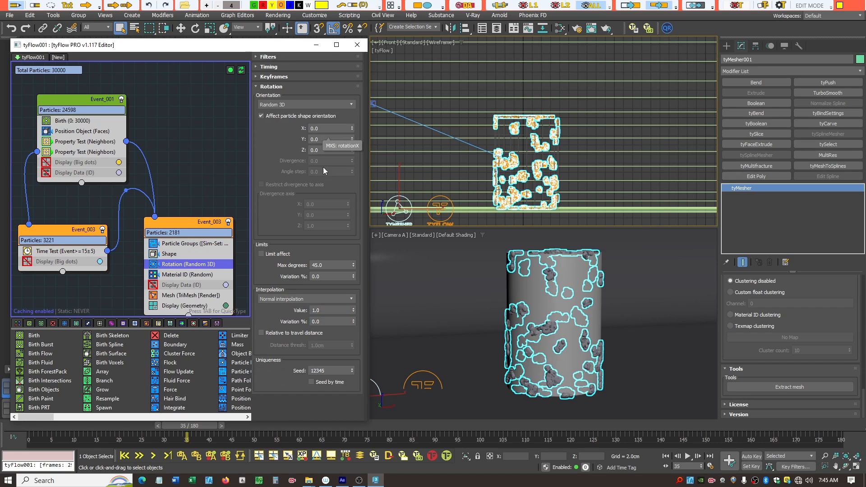
pyautogui.click(185, 275)
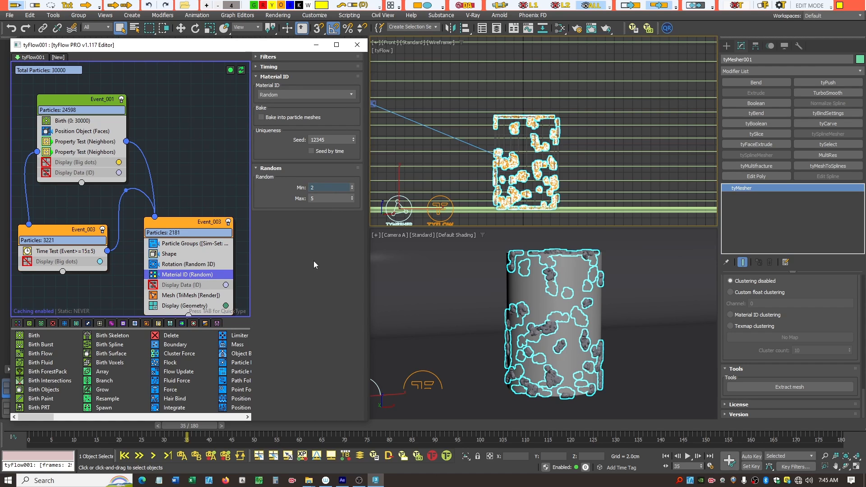
pyautogui.click(561, 31)
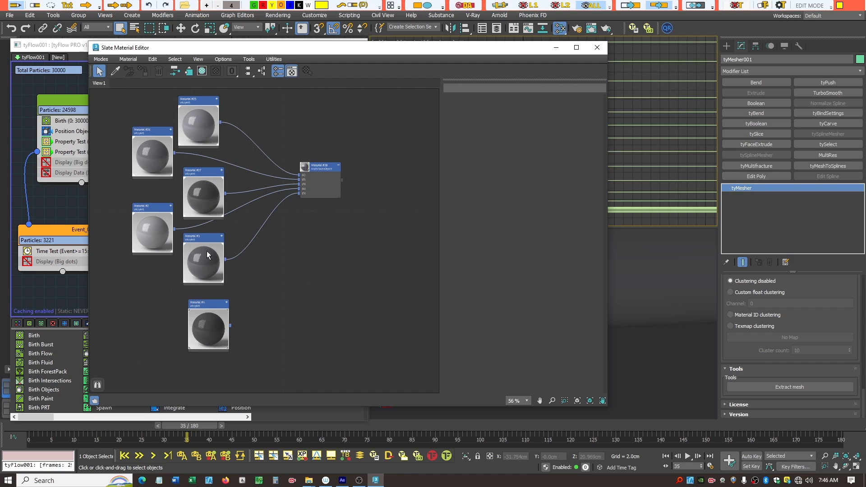
pyautogui.click(600, 50)
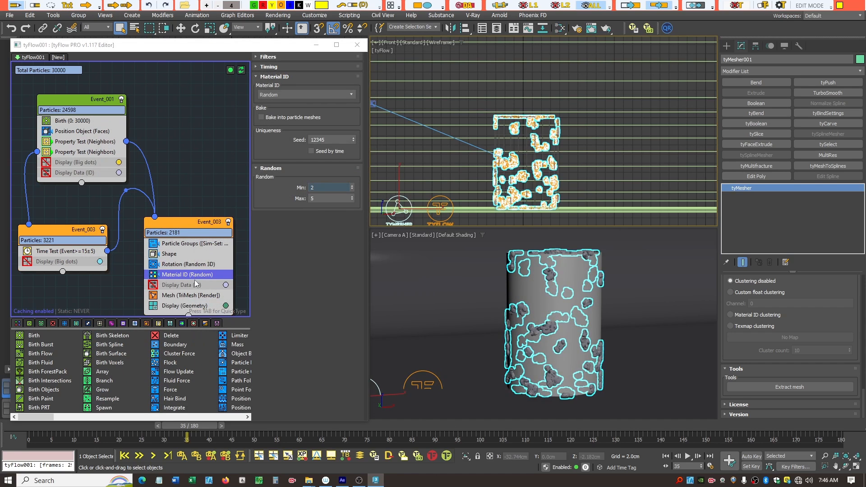